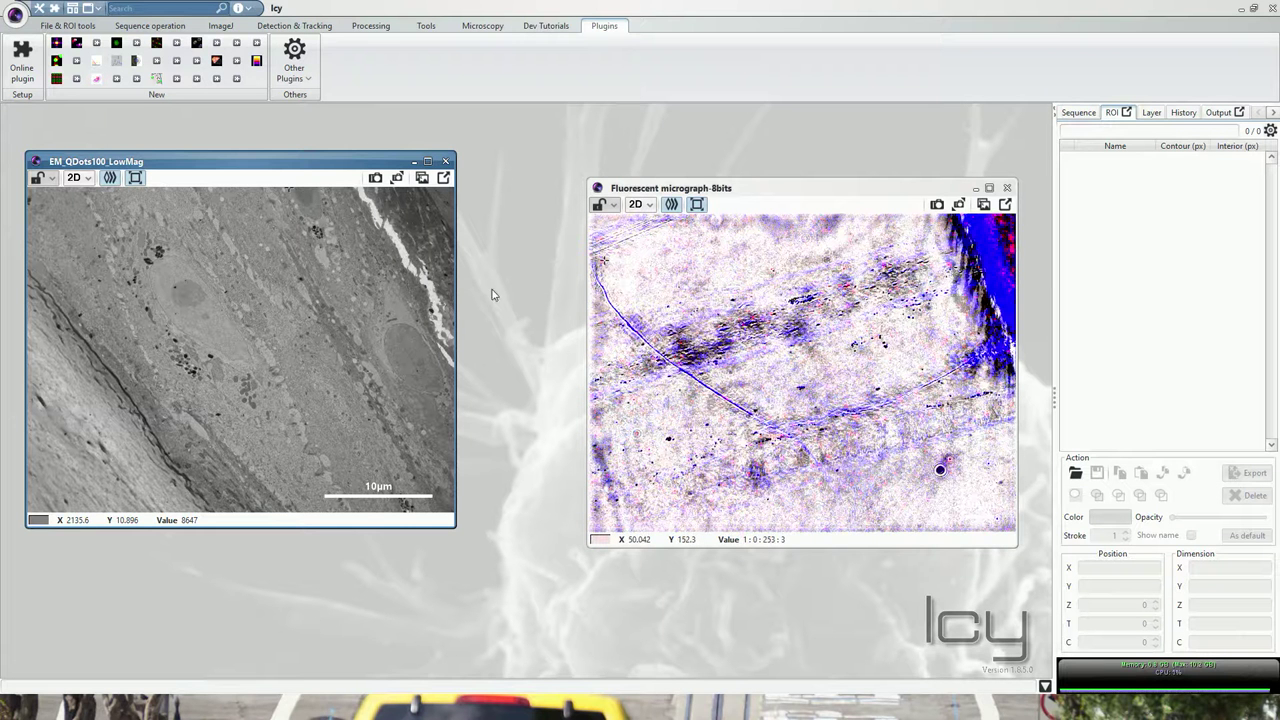
# - Arrange the EM and fluorescent micrograph windows side by side and show the fluorescent image's Sequence properties
pyautogui.moveTo(289, 168); pyautogui.dragTo(308, 268)
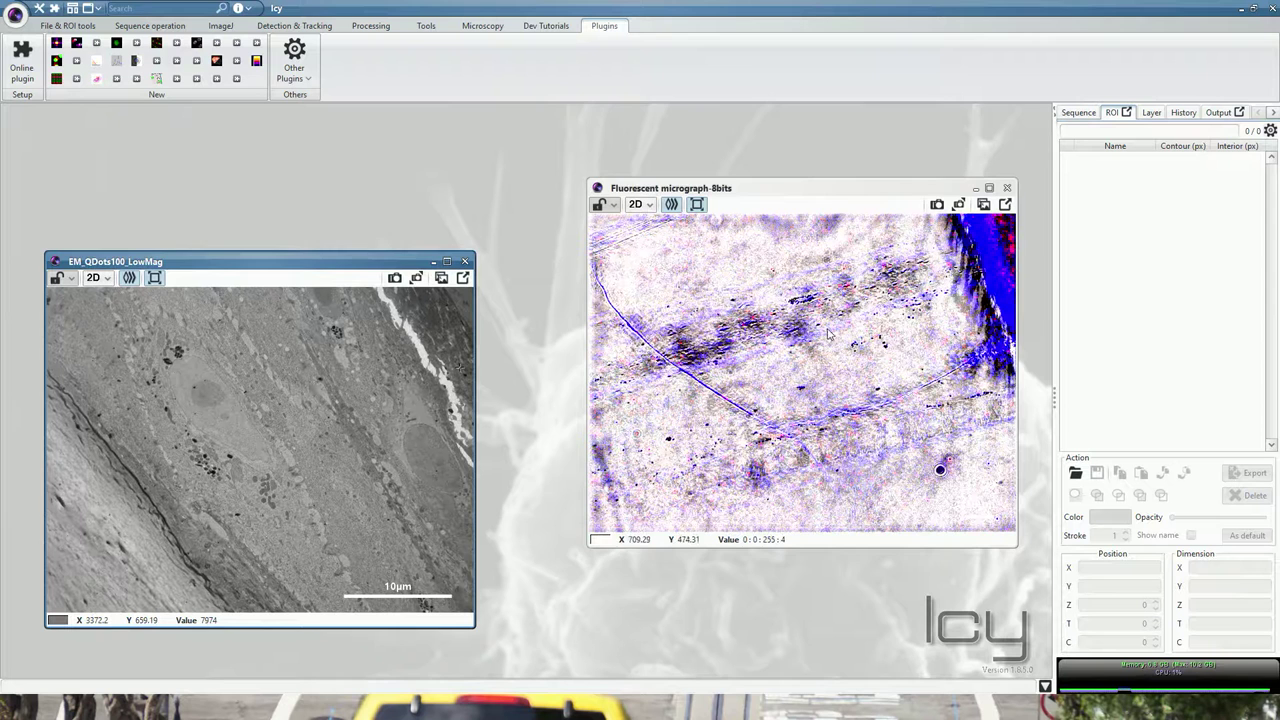
pyautogui.moveTo(829, 191); pyautogui.dragTo(814, 253)
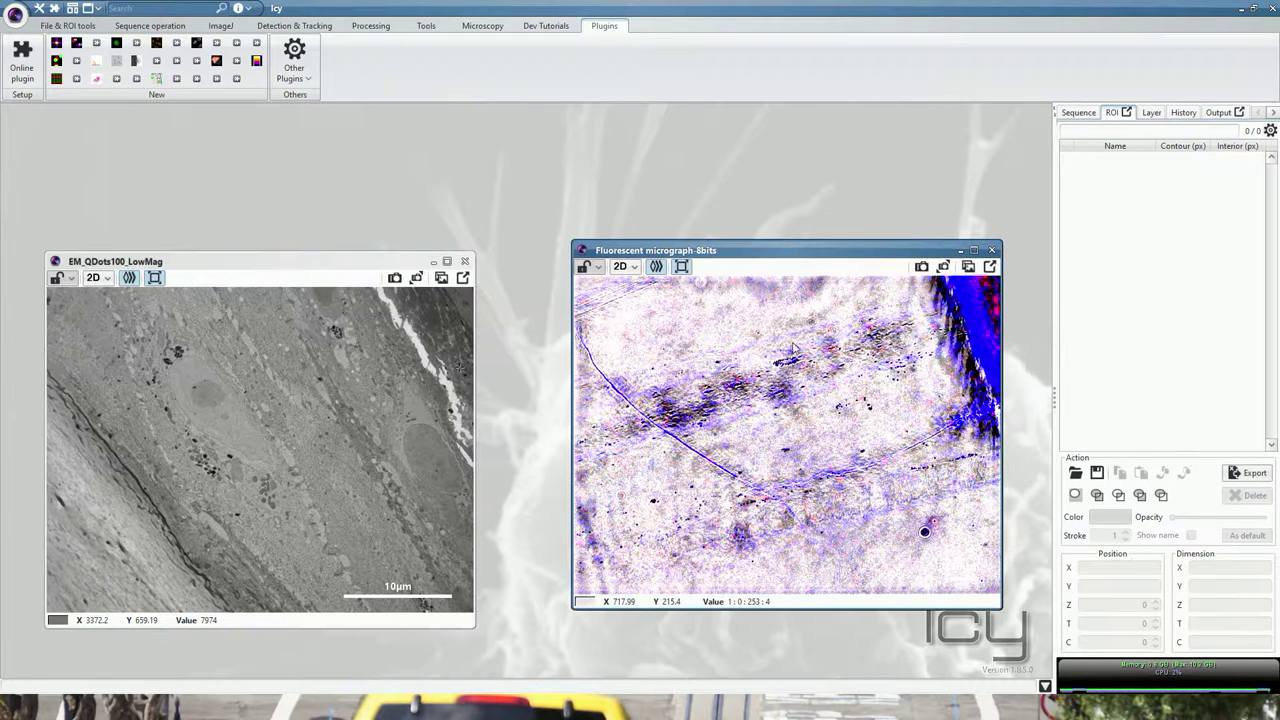
pyautogui.click(1078, 112)
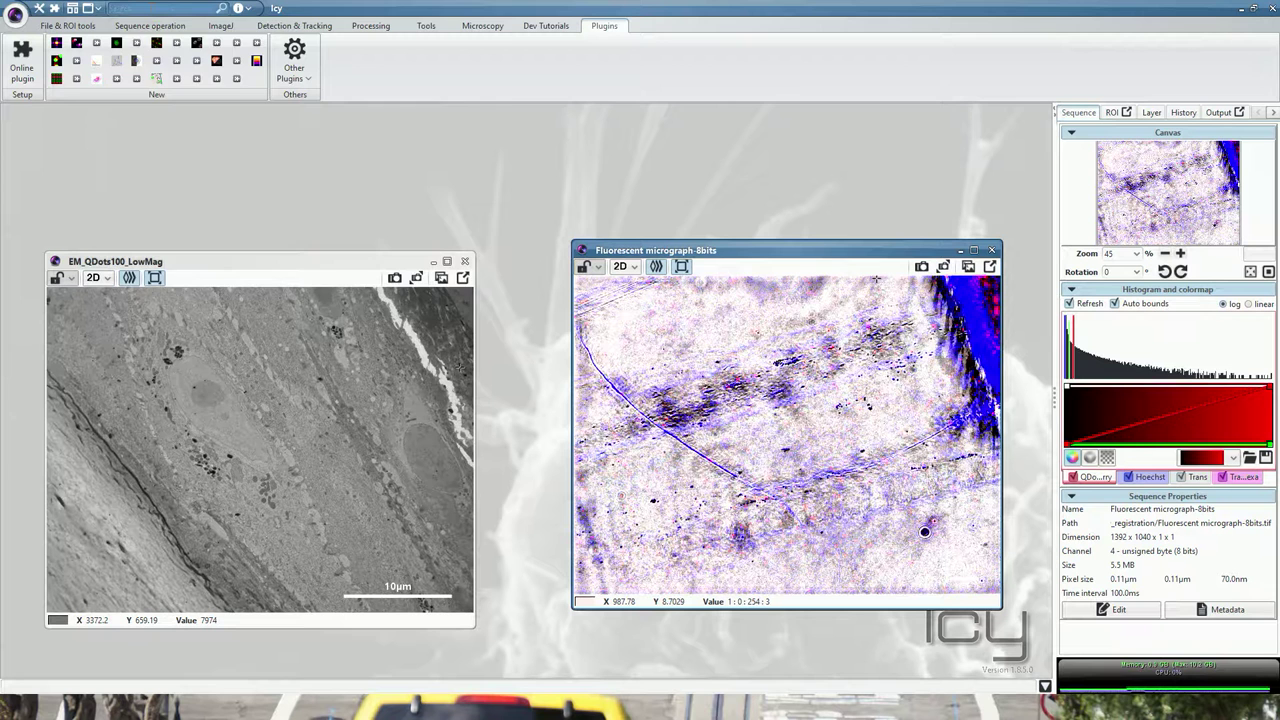
# - Search 'ec-cl' and launch the installed ec-CLEM plugin
pyautogui.write('ec-c')
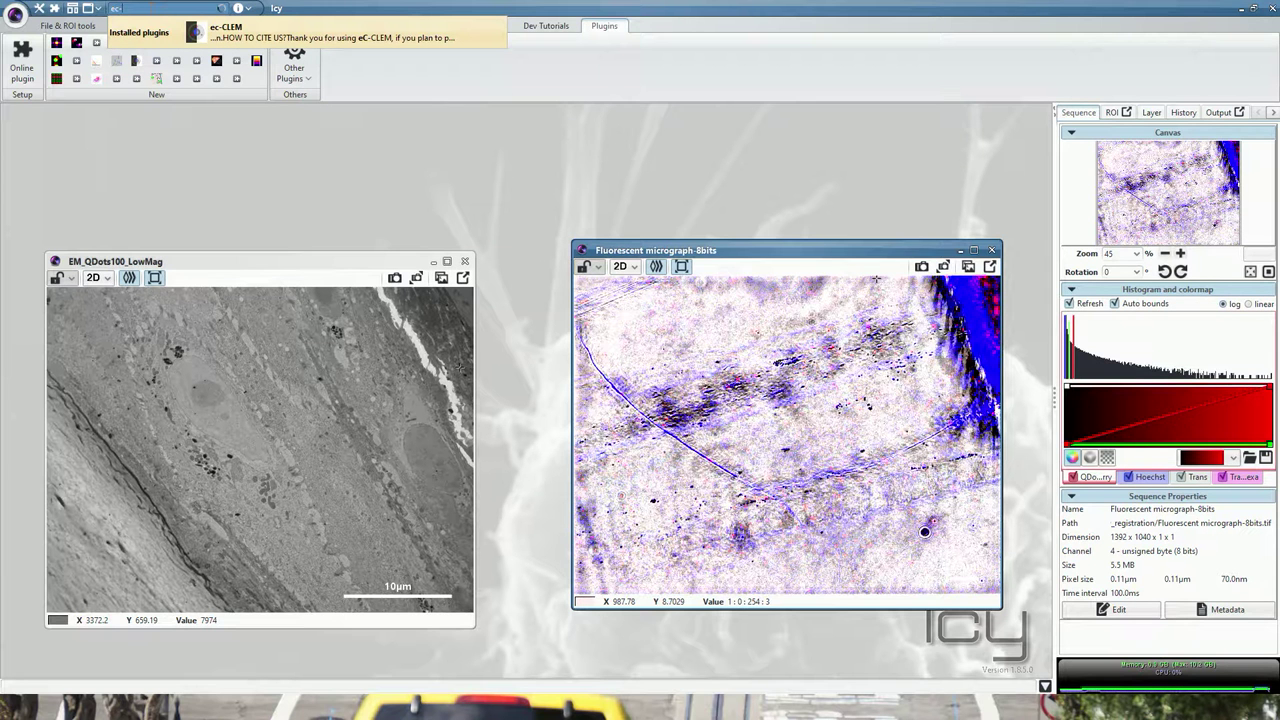
pyautogui.write('l')
pyautogui.moveTo(210, 37)
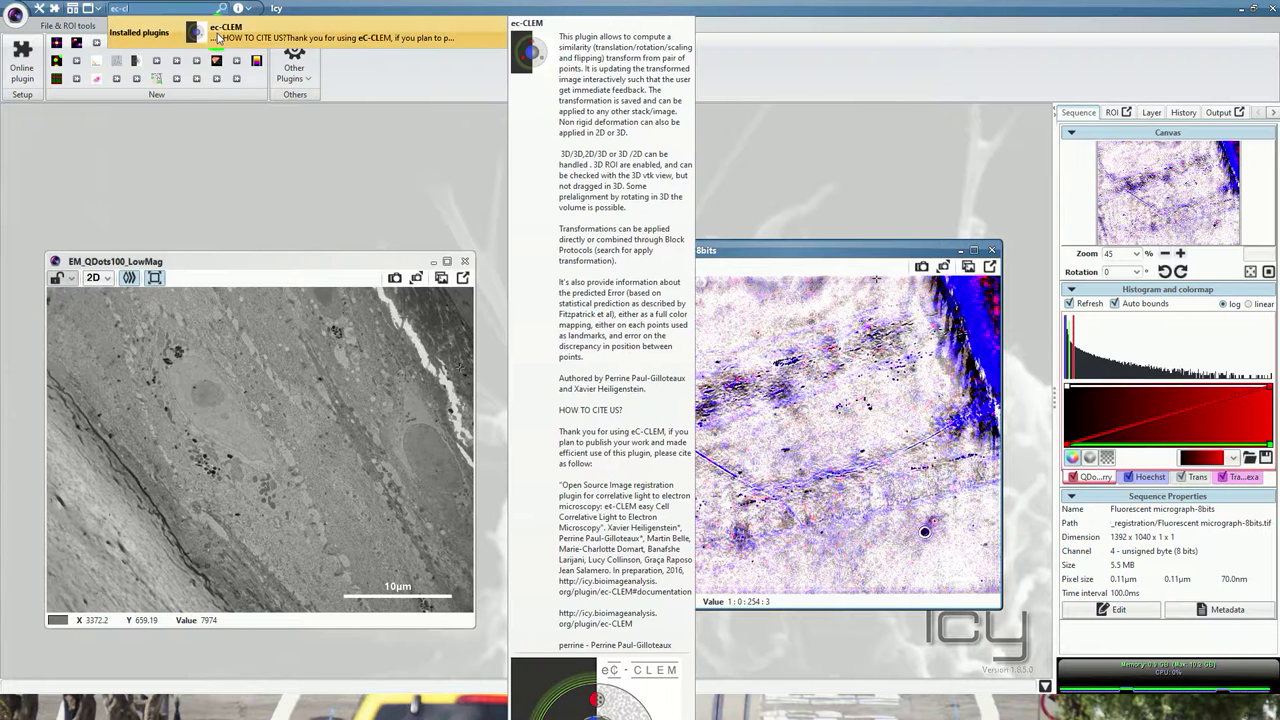
pyautogui.click(217, 37)
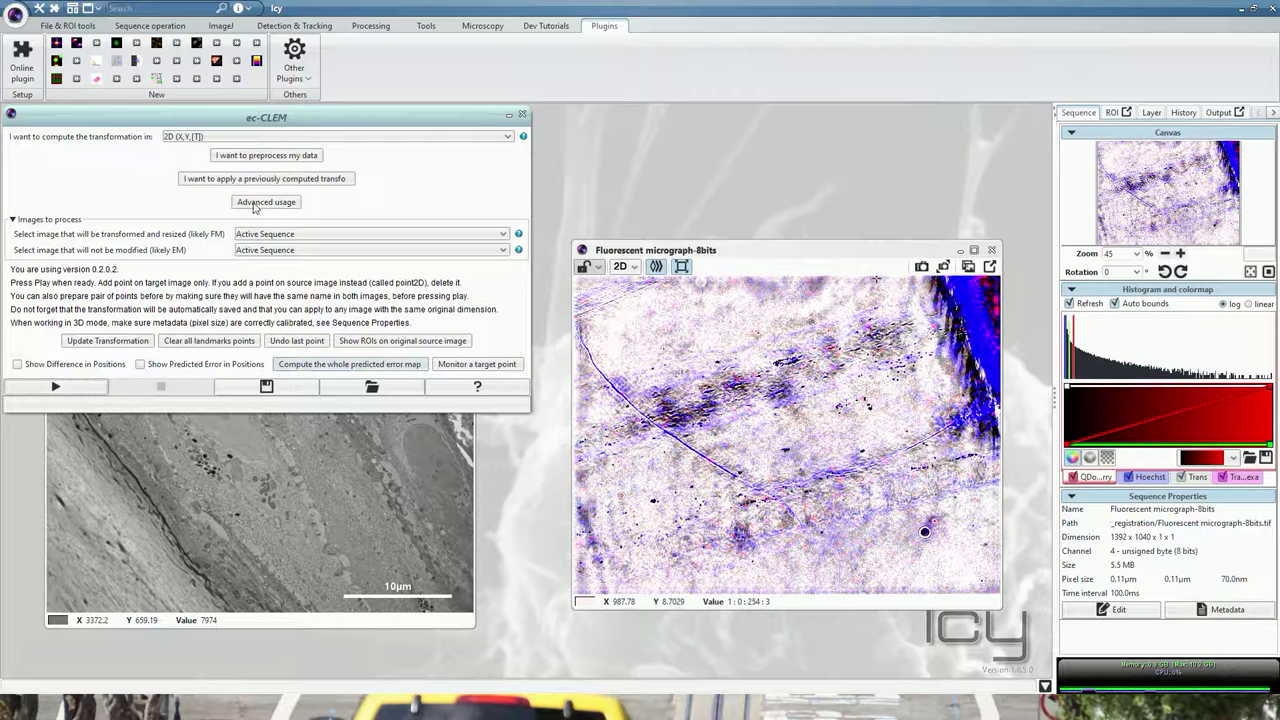
pyautogui.click(213, 137)
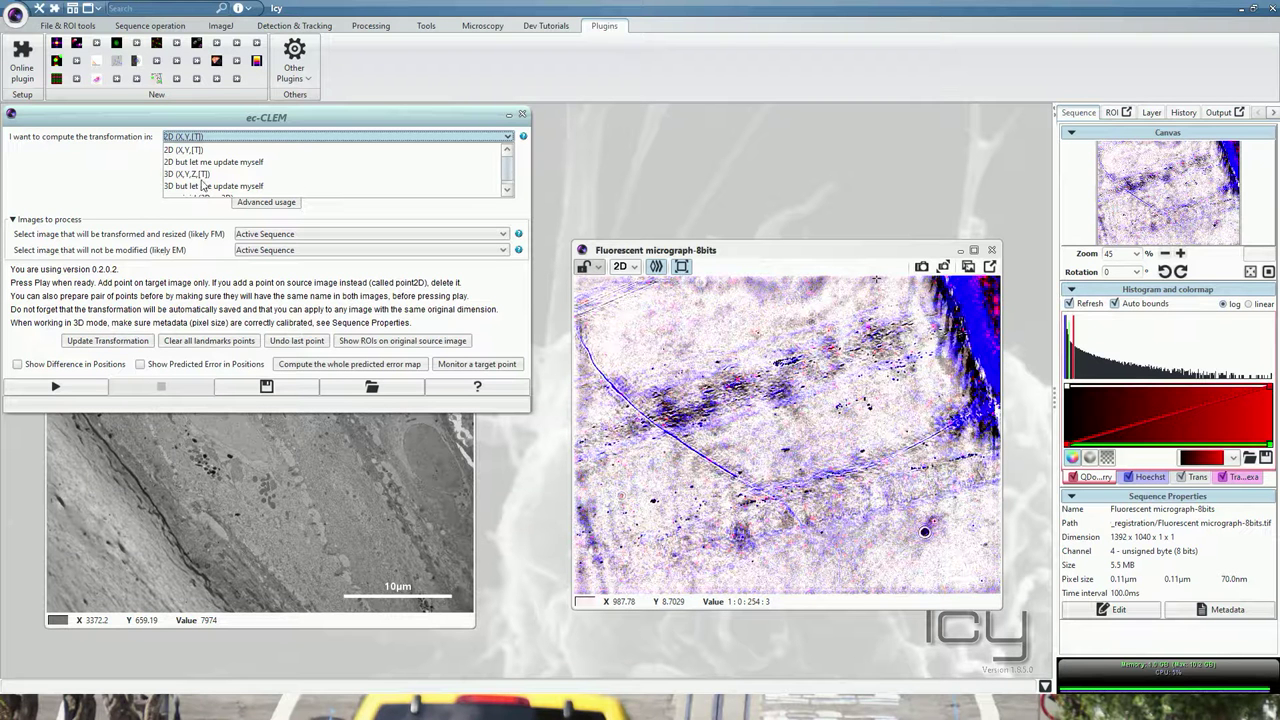
pyautogui.scroll(-1, 203, 184)
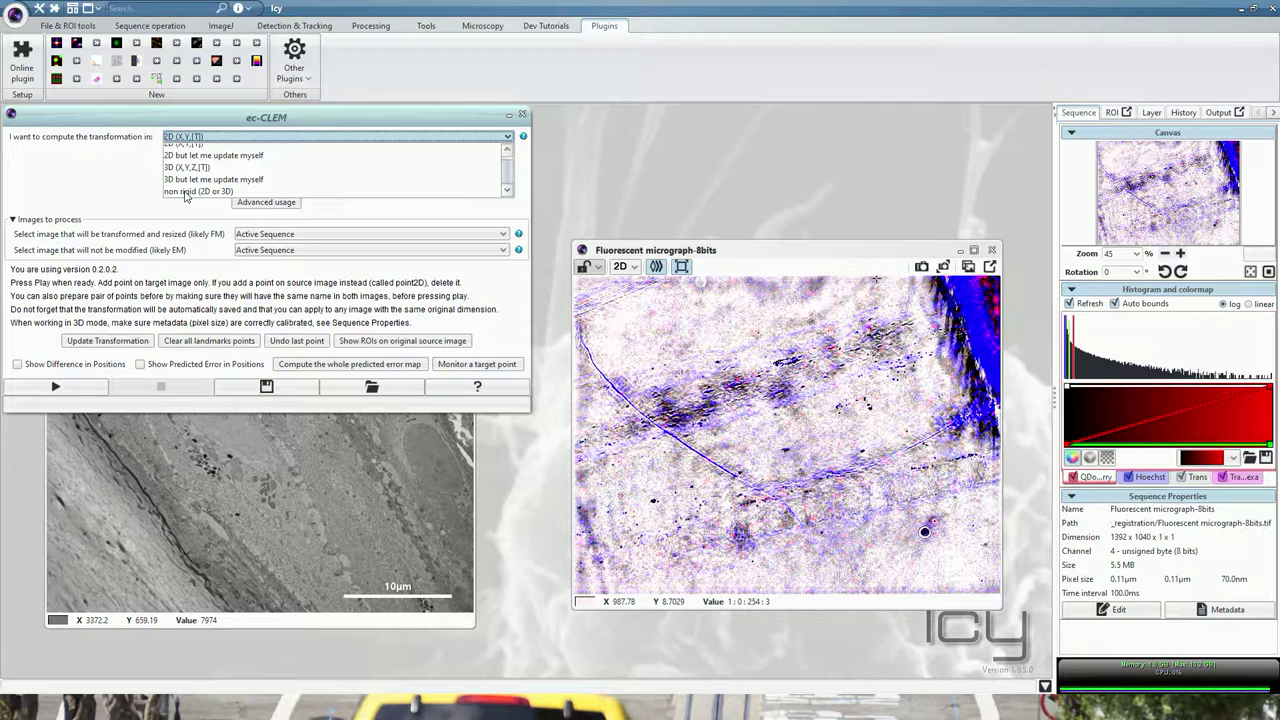
pyautogui.click(195, 140)
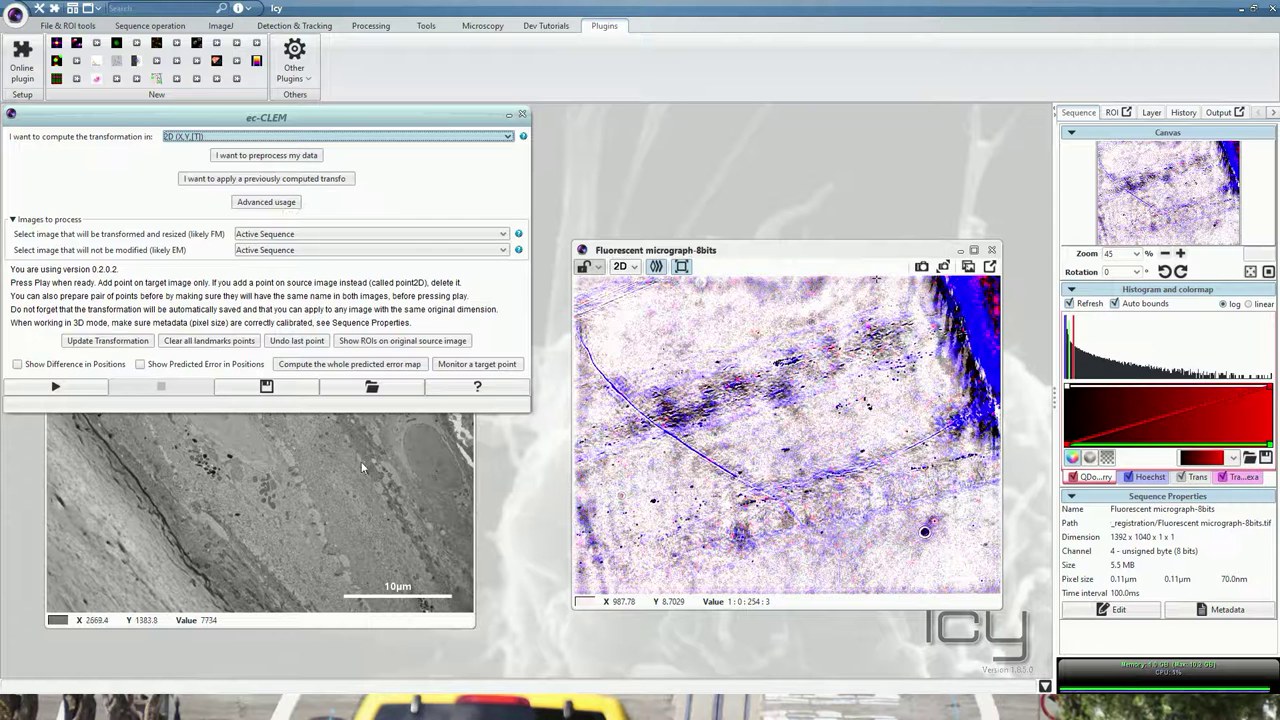
# - In ec-CLEM, choose Fluorescent micrograph-8bits as the image to transform
pyautogui.click(305, 475)
pyautogui.scroll(-1, 305, 475)
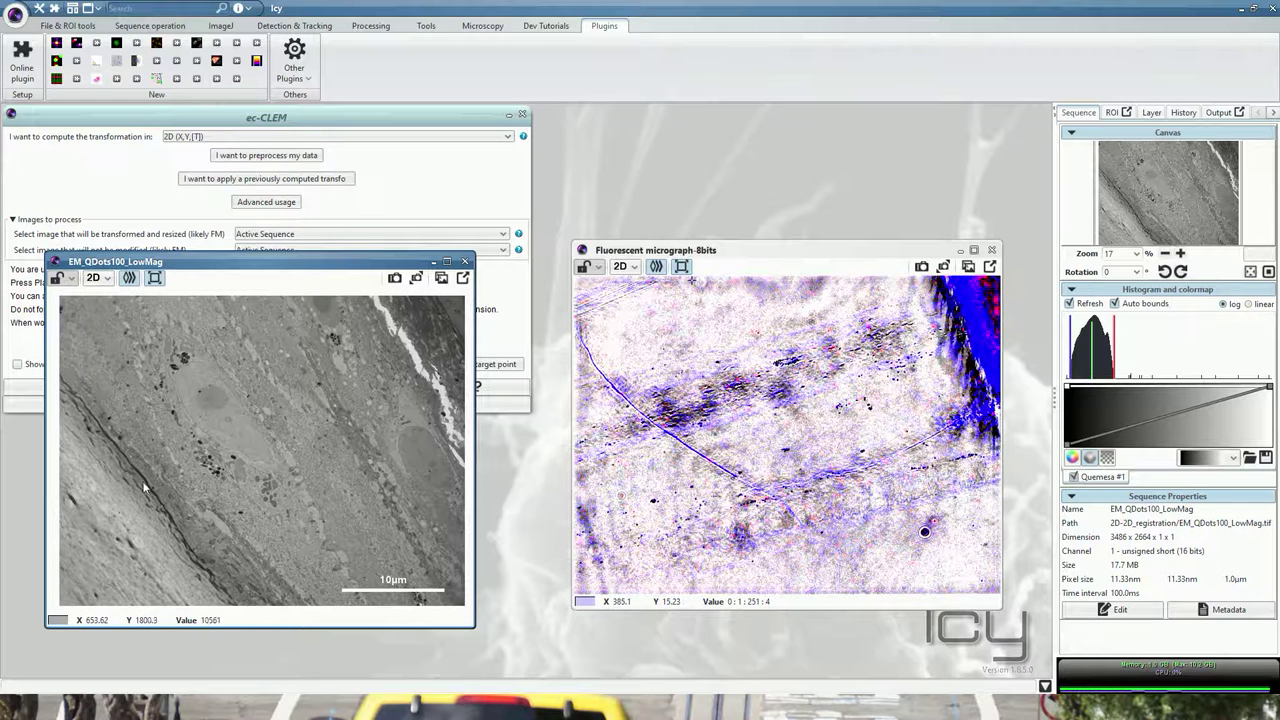
pyautogui.click(326, 120)
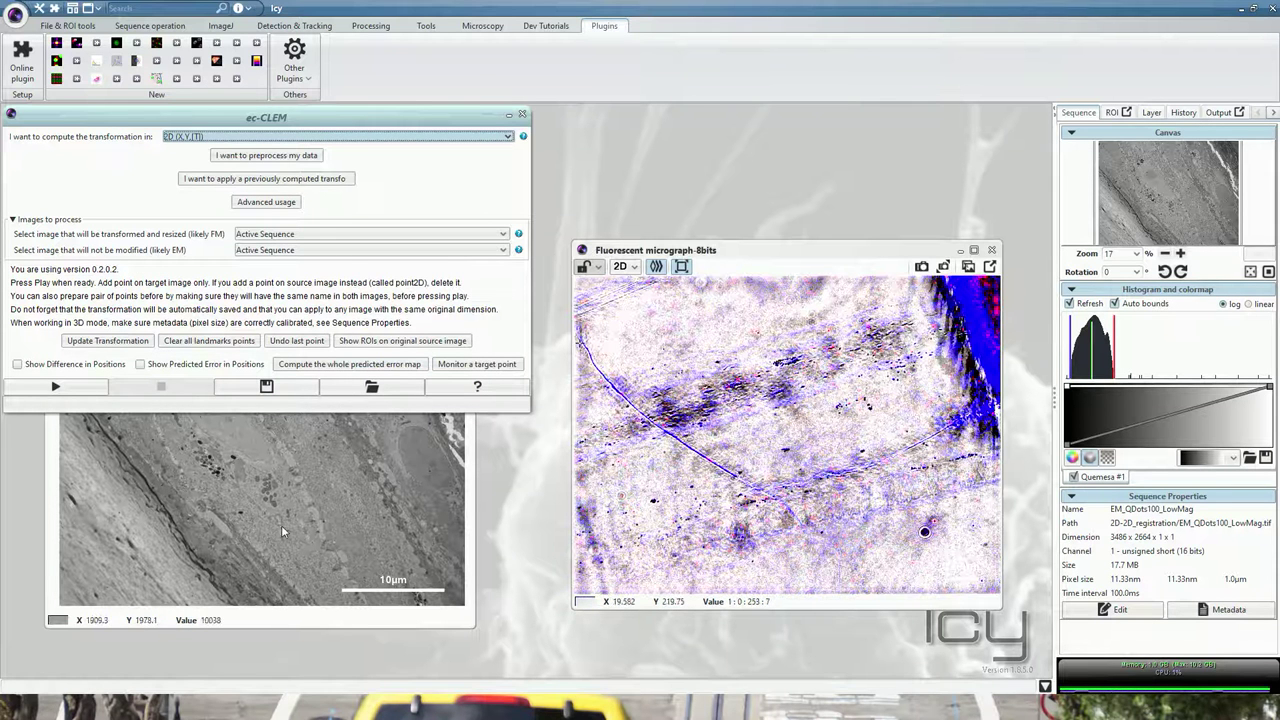
pyautogui.click(348, 236)
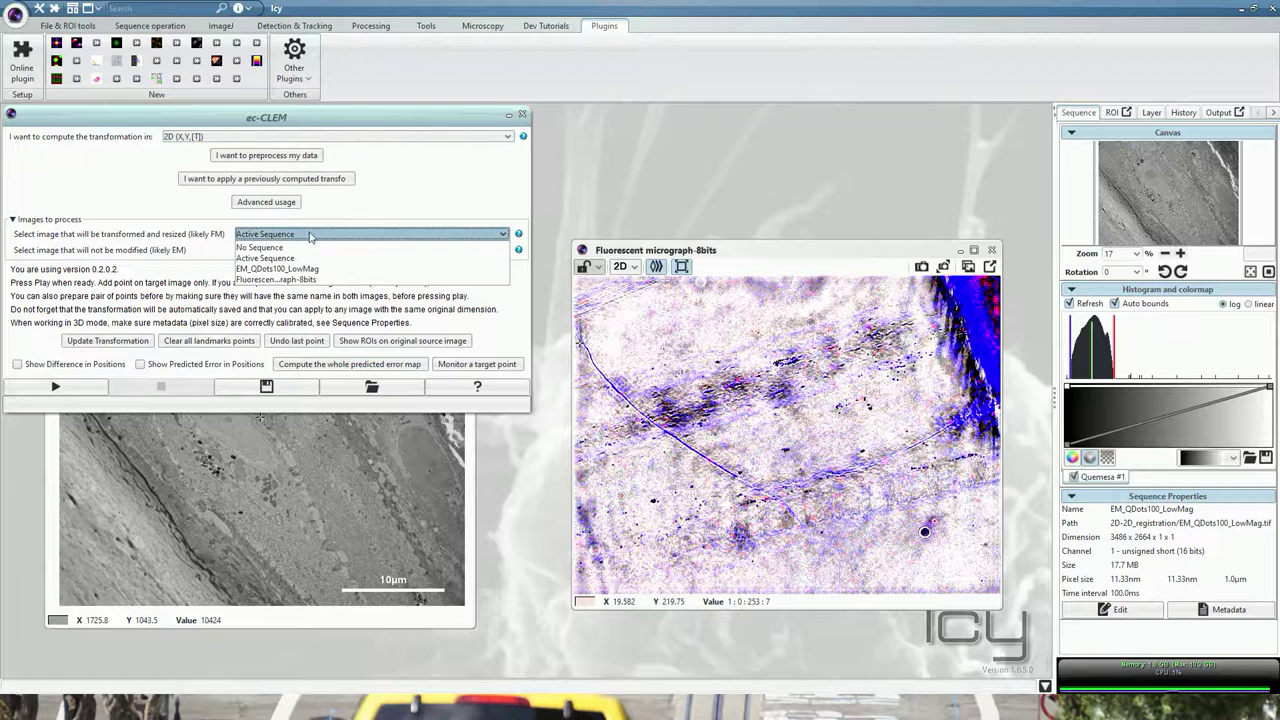
pyautogui.click(290, 281)
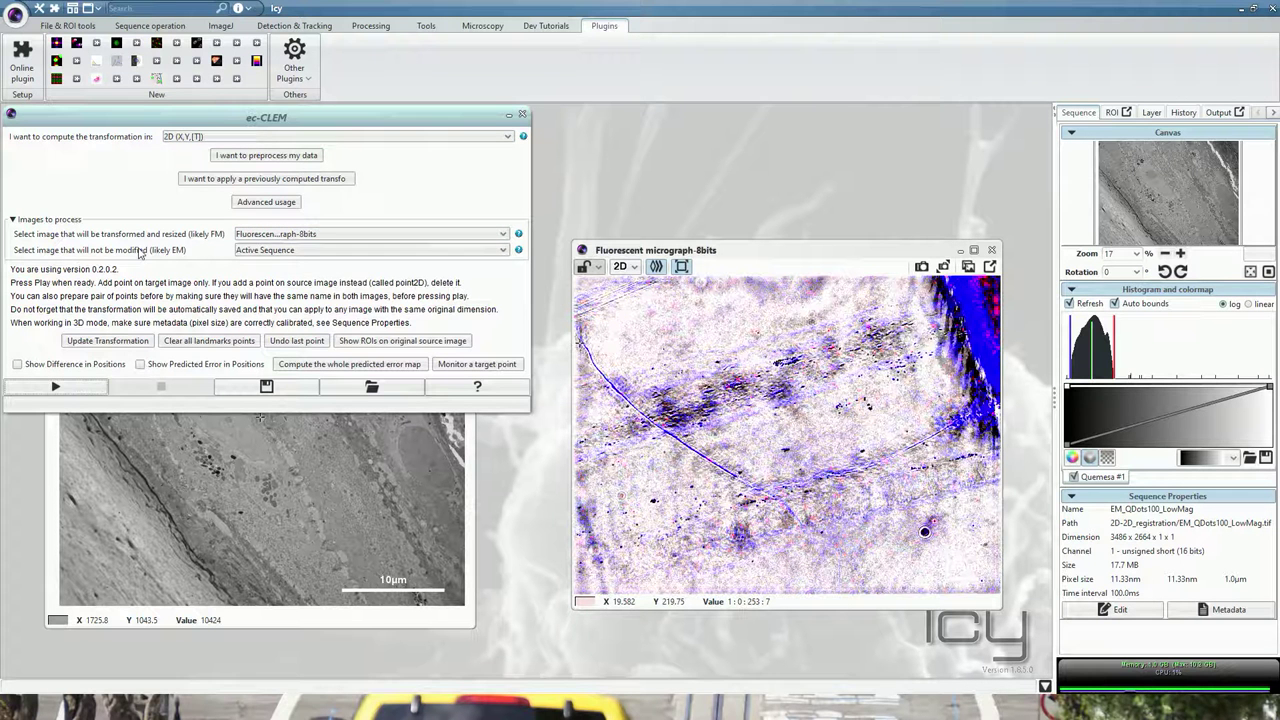
# - Set EM_QDots100_LowMag as the fixed reference image and clear all landmark points
pyautogui.click(324, 252)
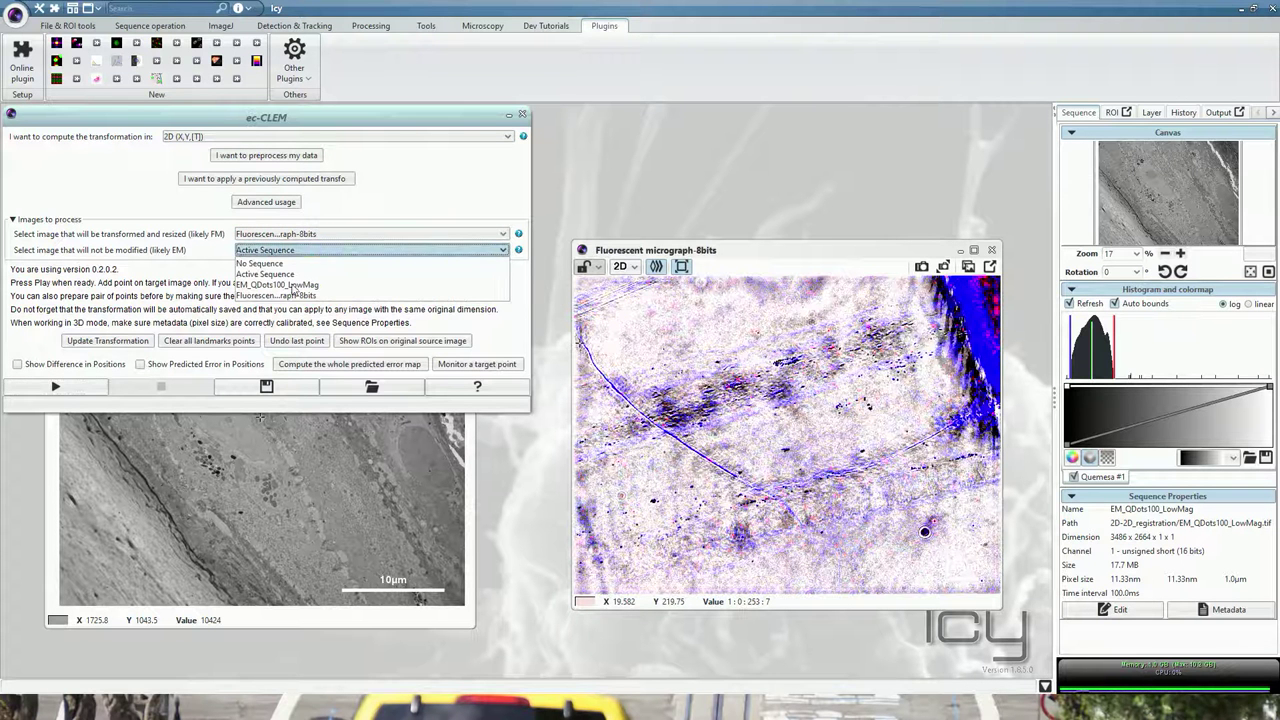
pyautogui.click(296, 284)
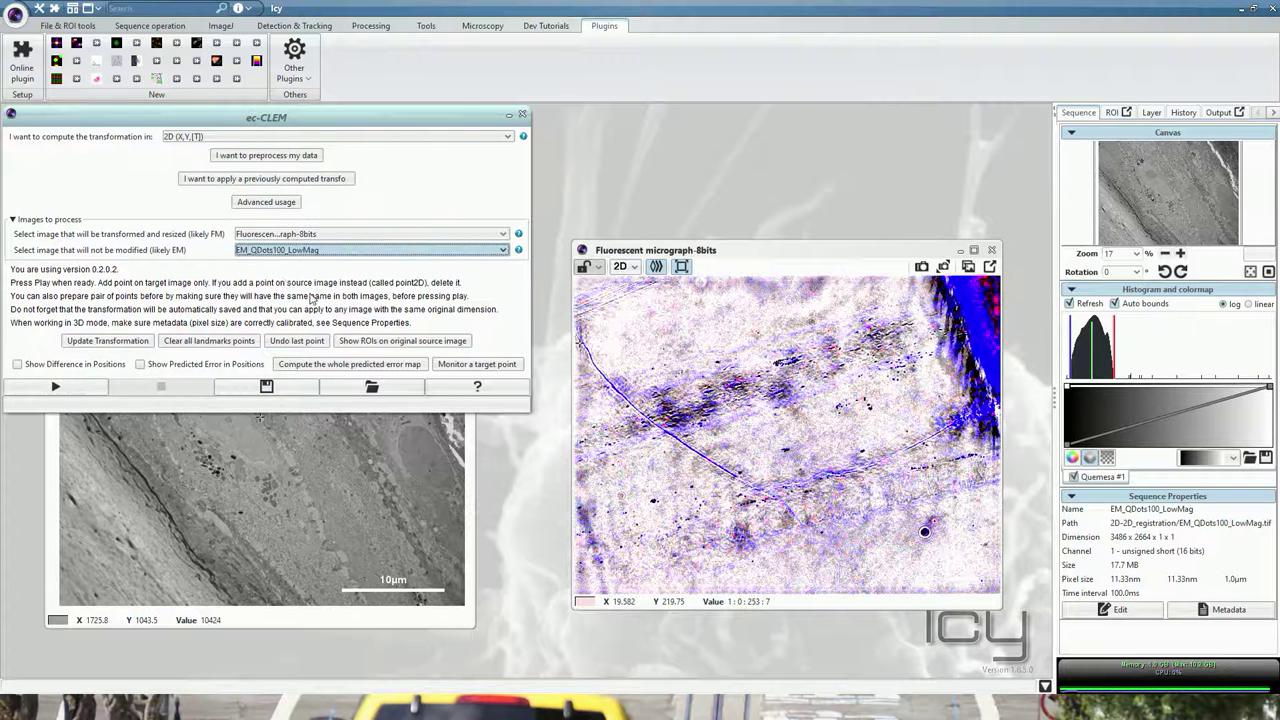
pyautogui.click(210, 342)
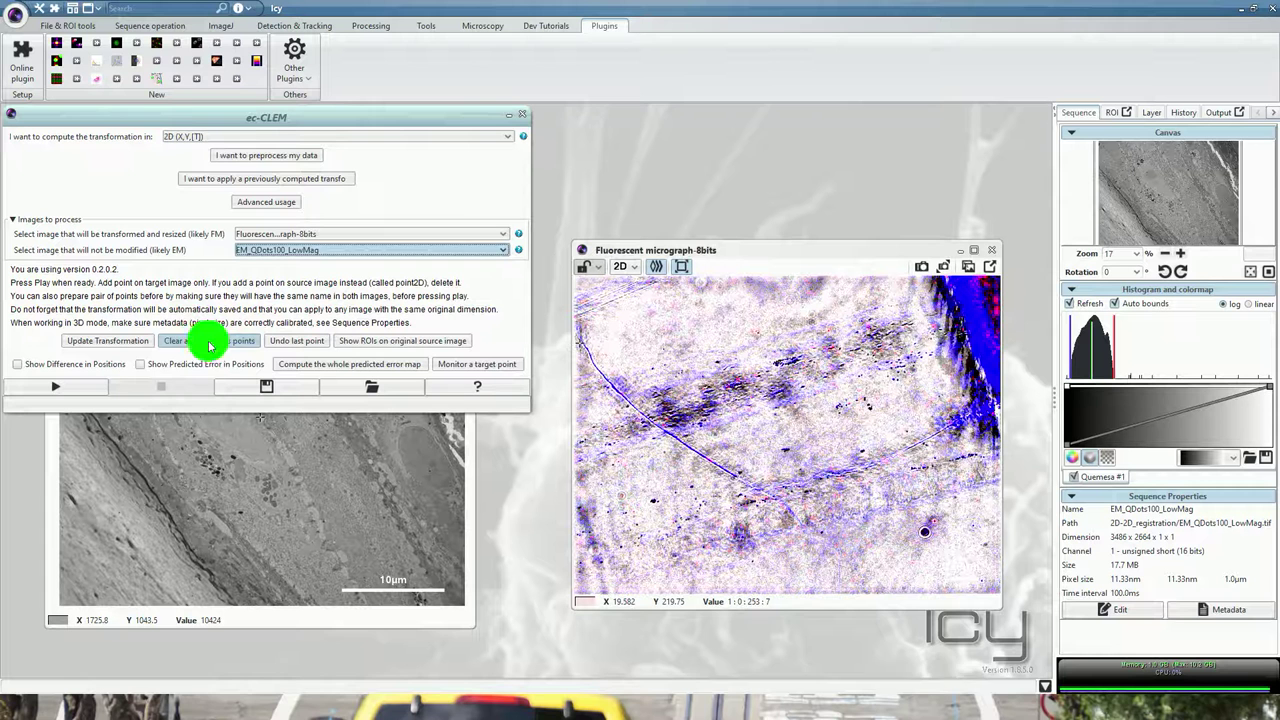
# - Start the landmark session and pair Points 1–3 between EM spots and their fluorescent counterparts
pyautogui.click(52, 388)
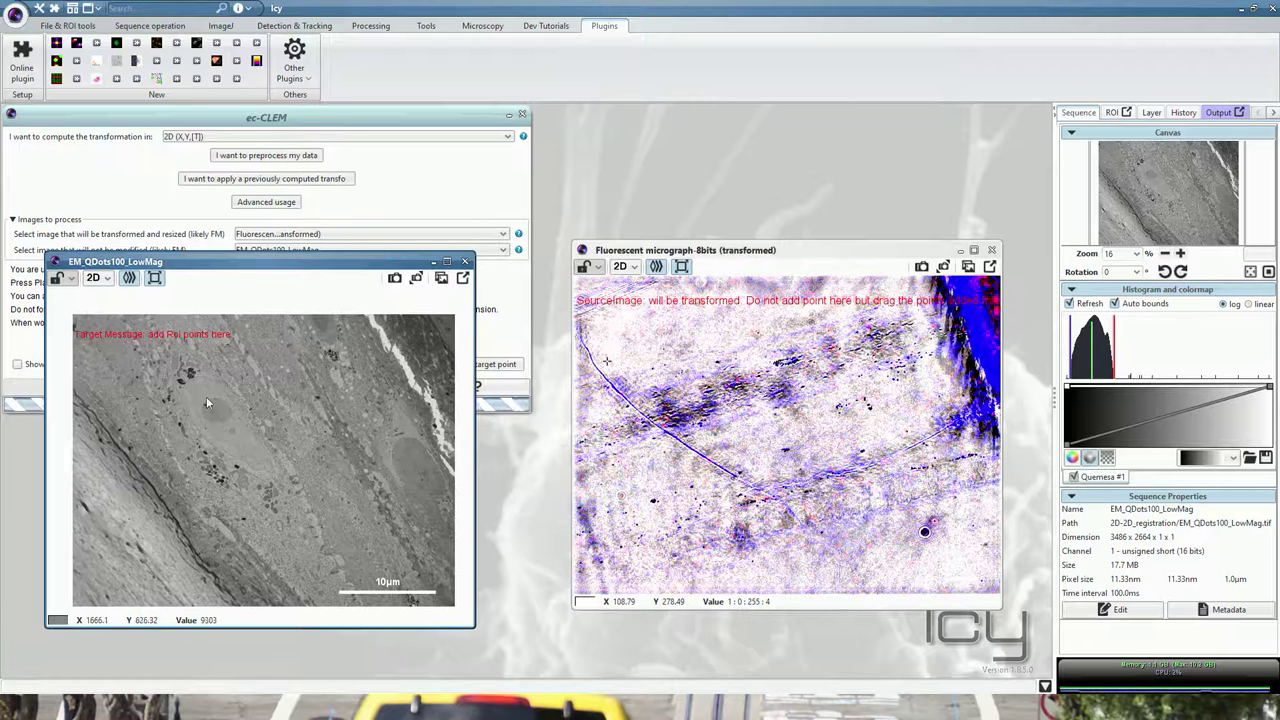
pyautogui.click(191, 371)
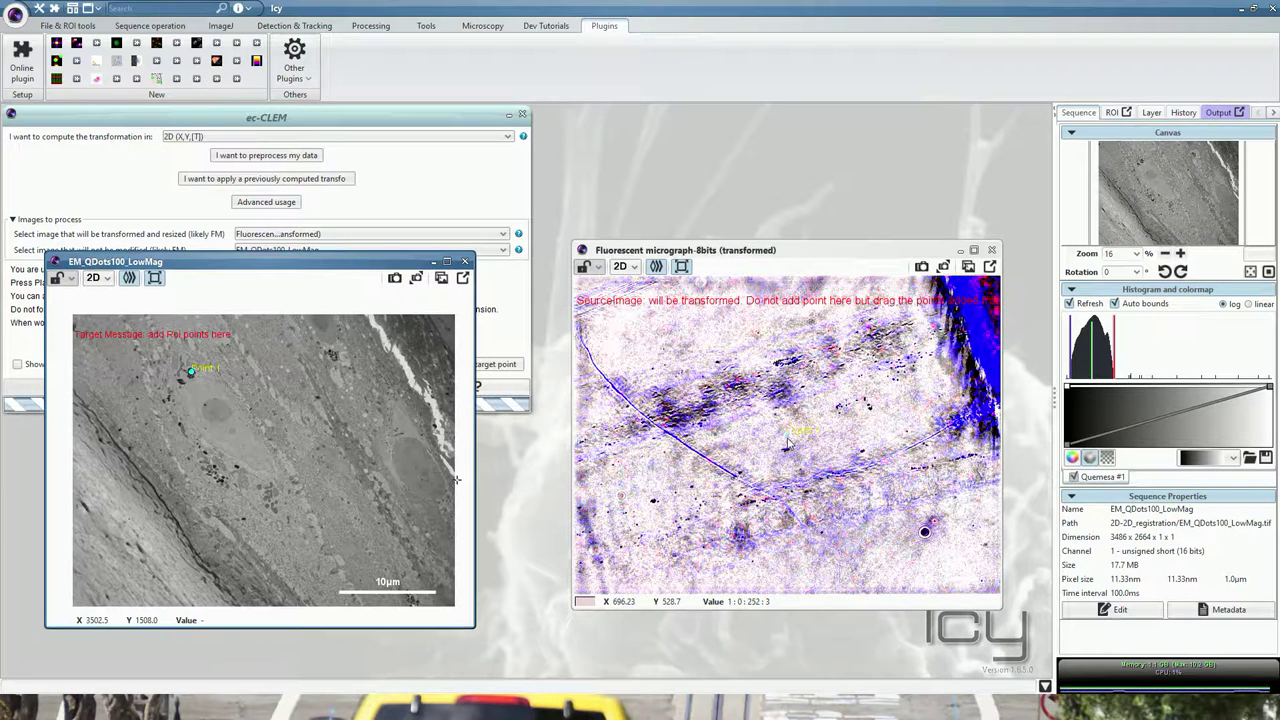
pyautogui.moveTo(787, 443); pyautogui.dragTo(871, 410)
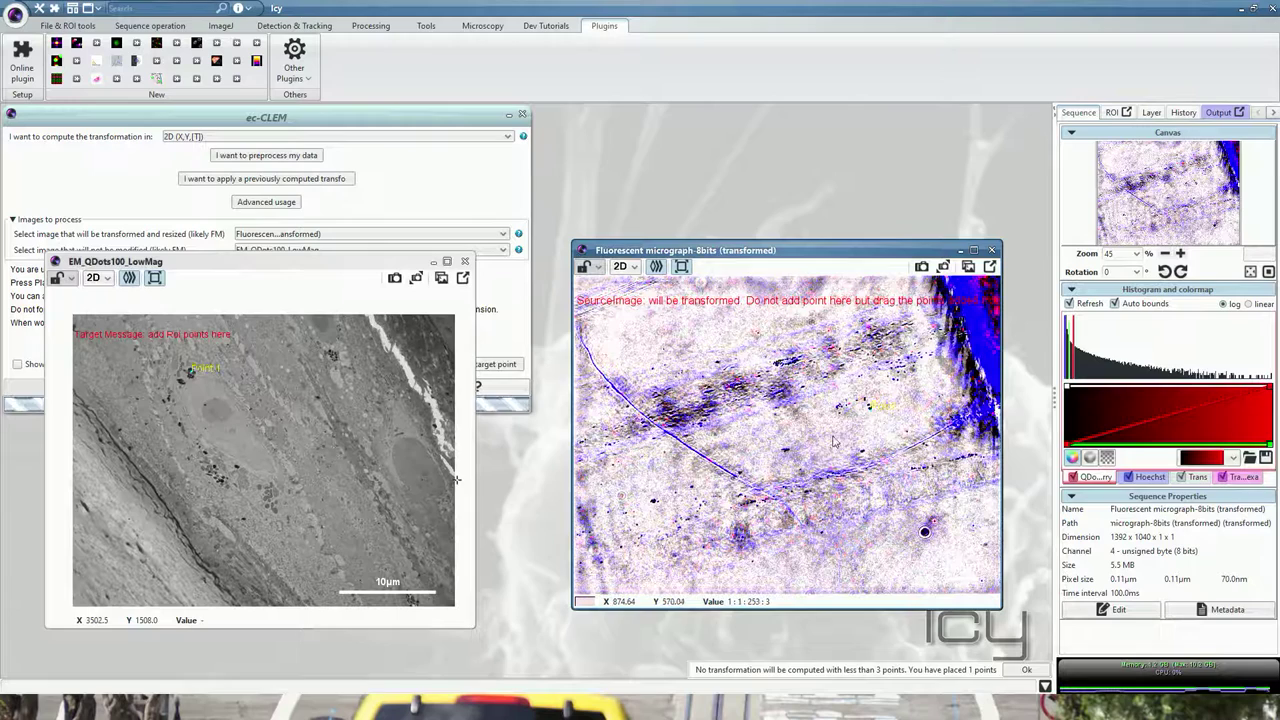
pyautogui.click(164, 400)
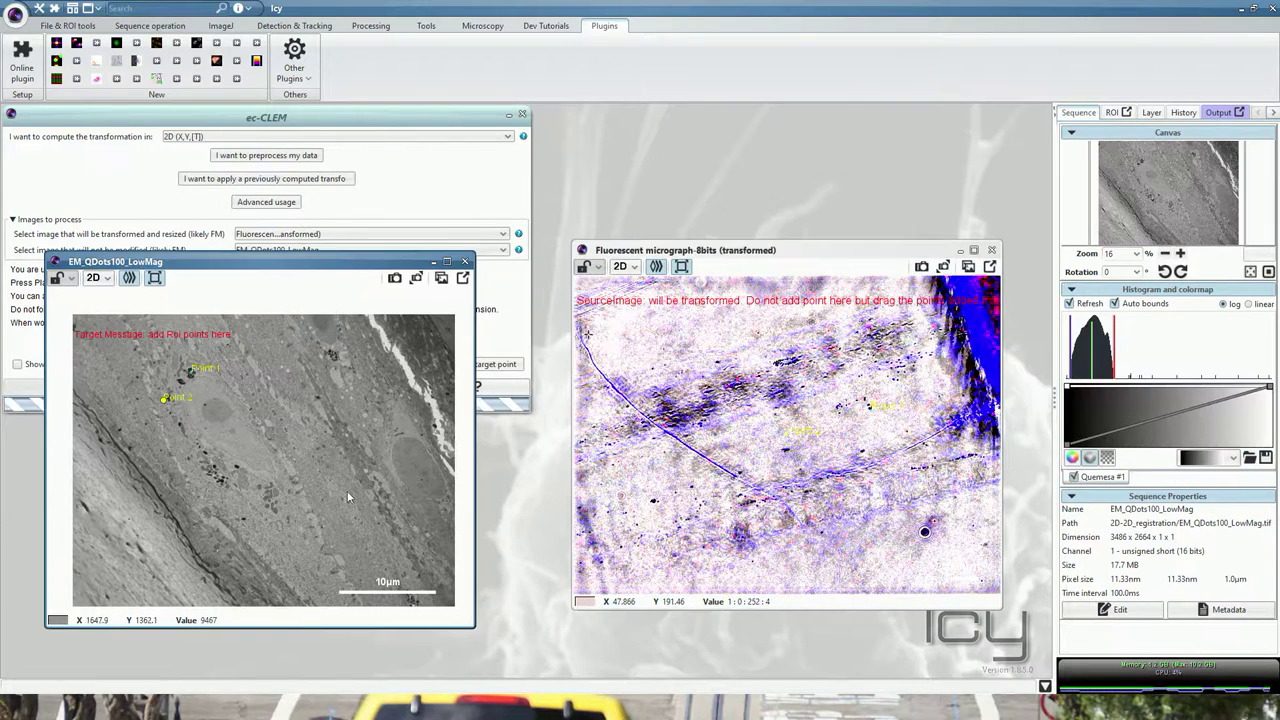
pyautogui.scroll(6, 829, 464)
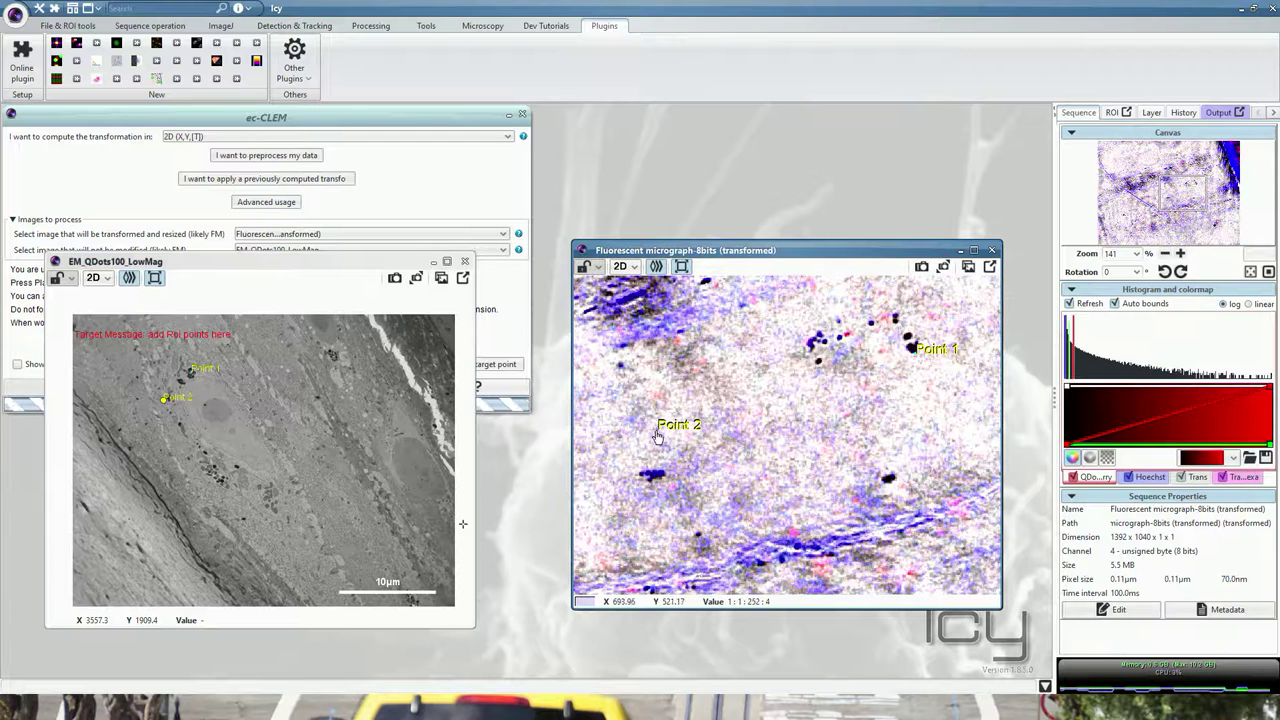
pyautogui.moveTo(652, 428); pyautogui.dragTo(895, 315)
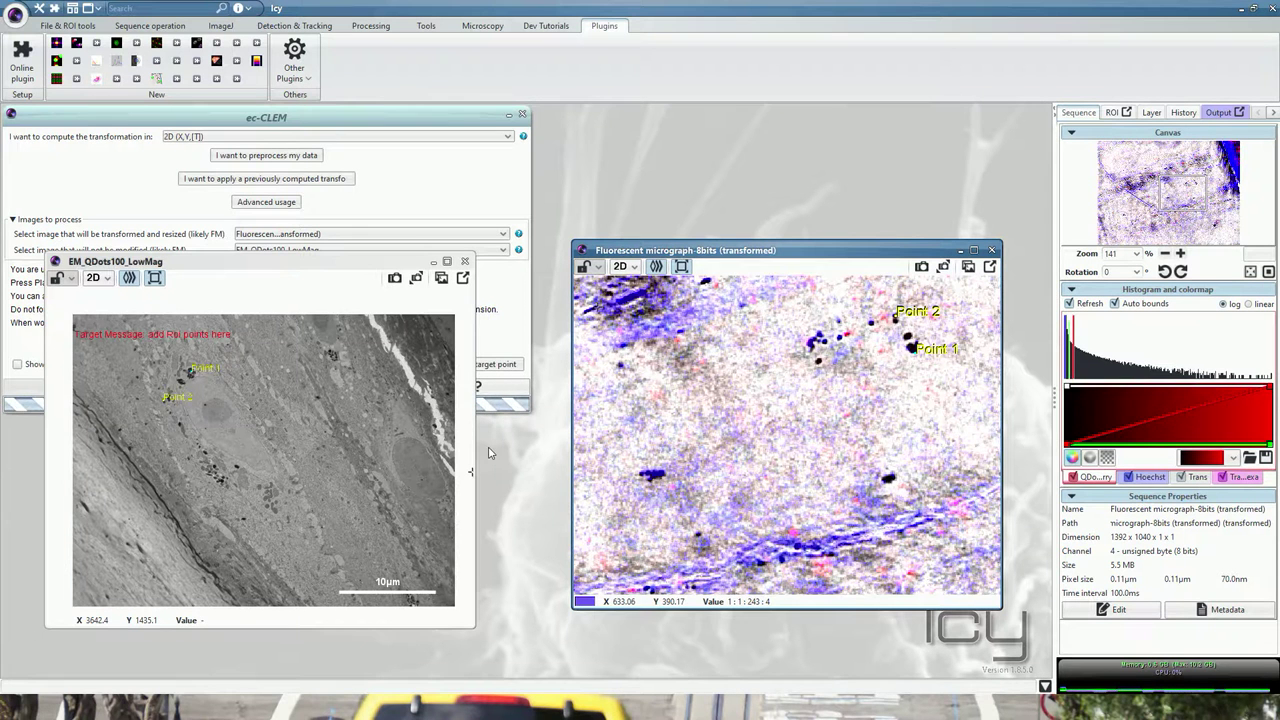
pyautogui.scroll(-6, 818, 408)
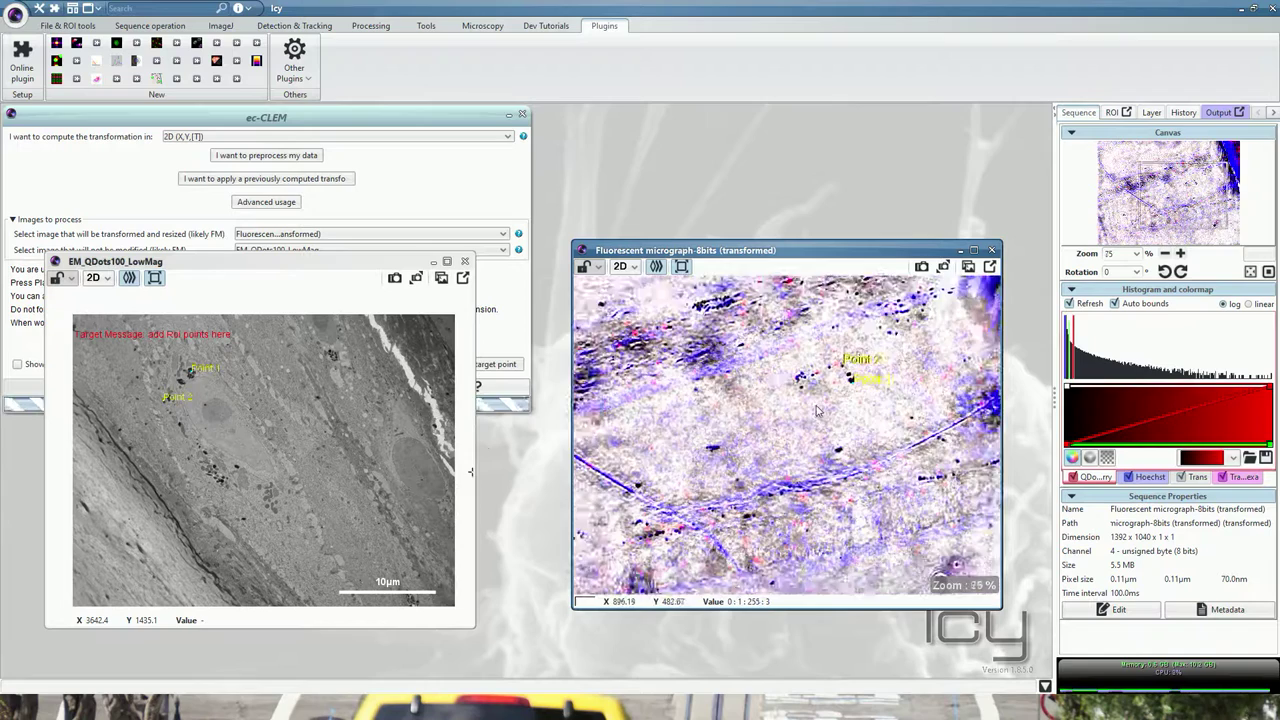
pyautogui.scroll(-2, 812, 410)
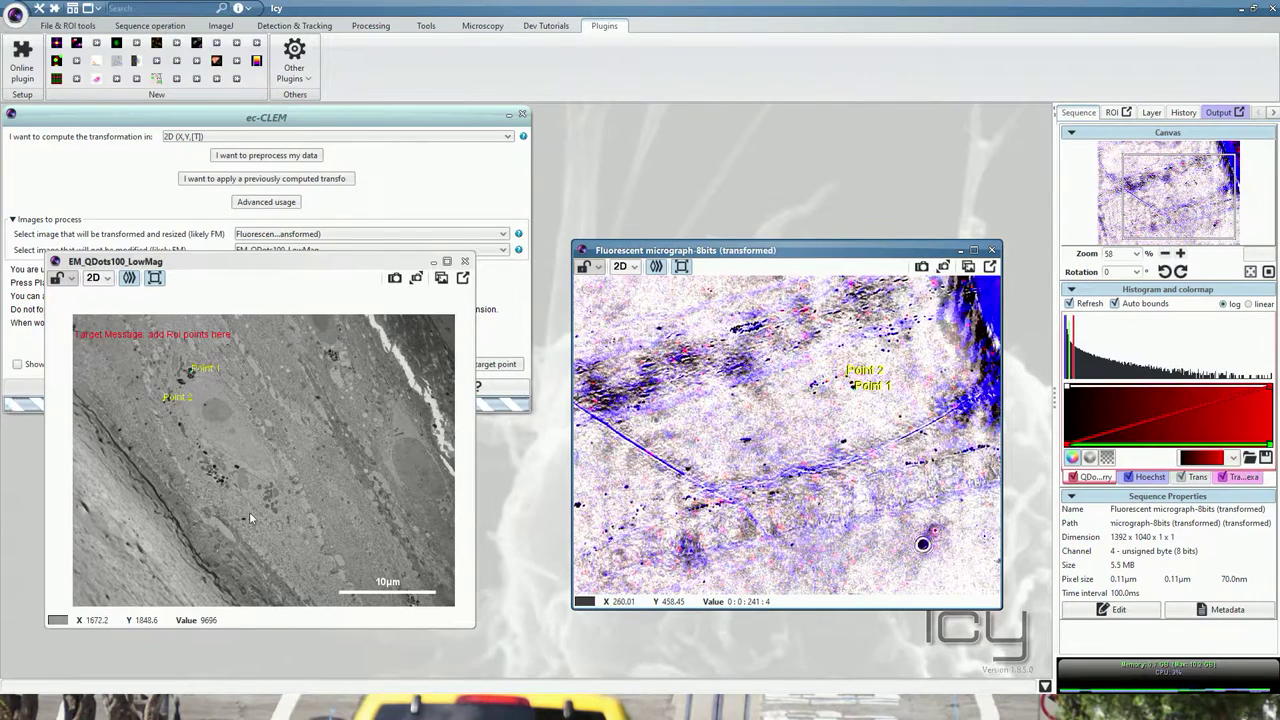
pyautogui.click(237, 465)
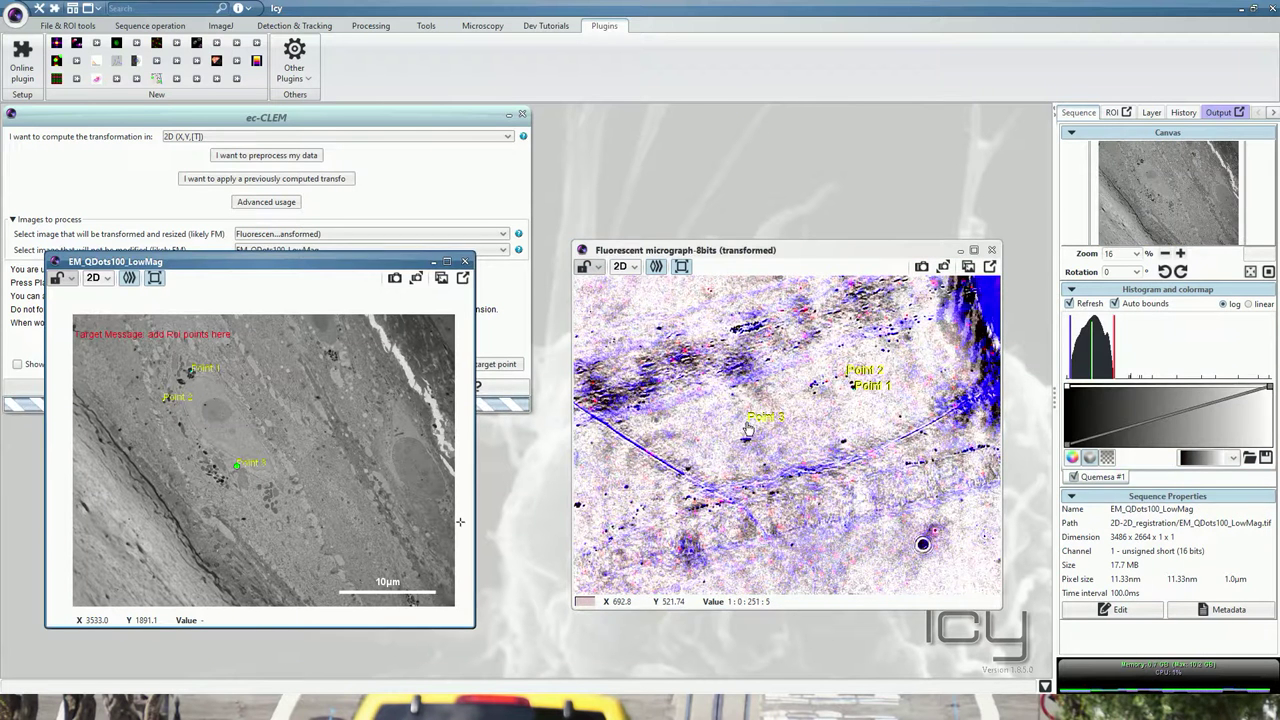
pyautogui.moveTo(748, 428); pyautogui.dragTo(818, 396)
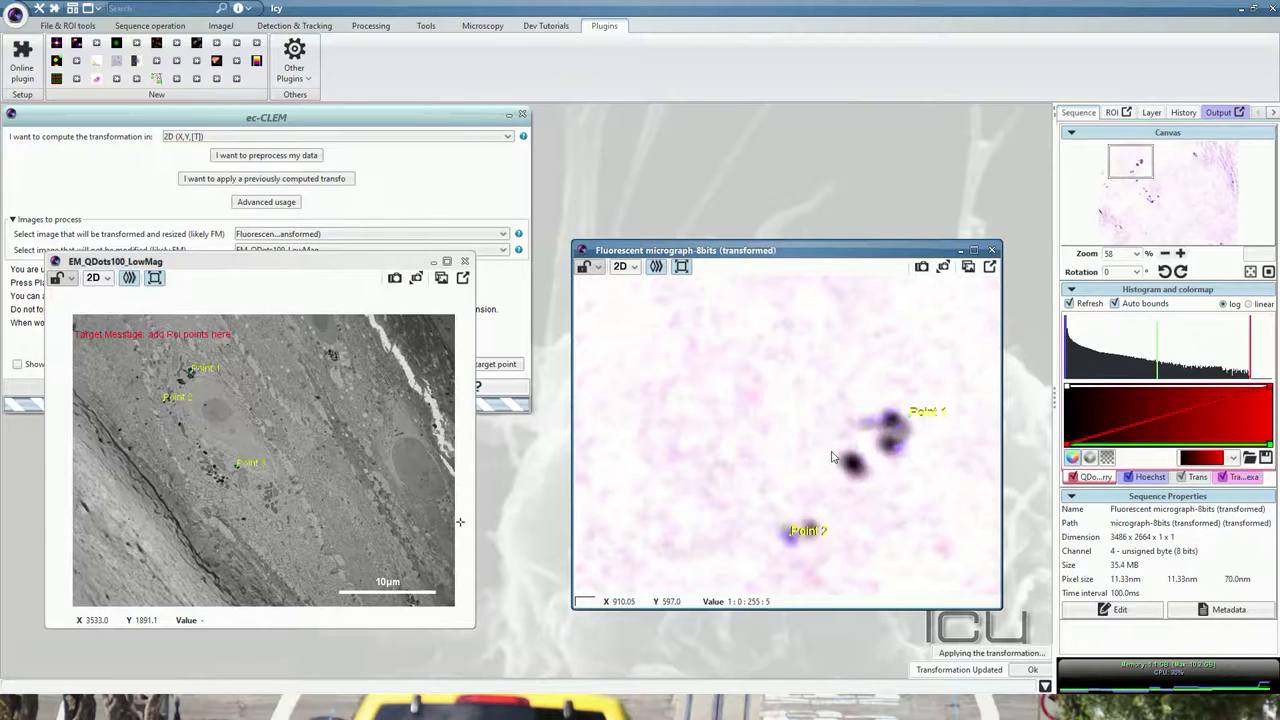
# - Link the fluorescent and EM viewers to sync group 1
pyautogui.scroll(-5, 677, 357)
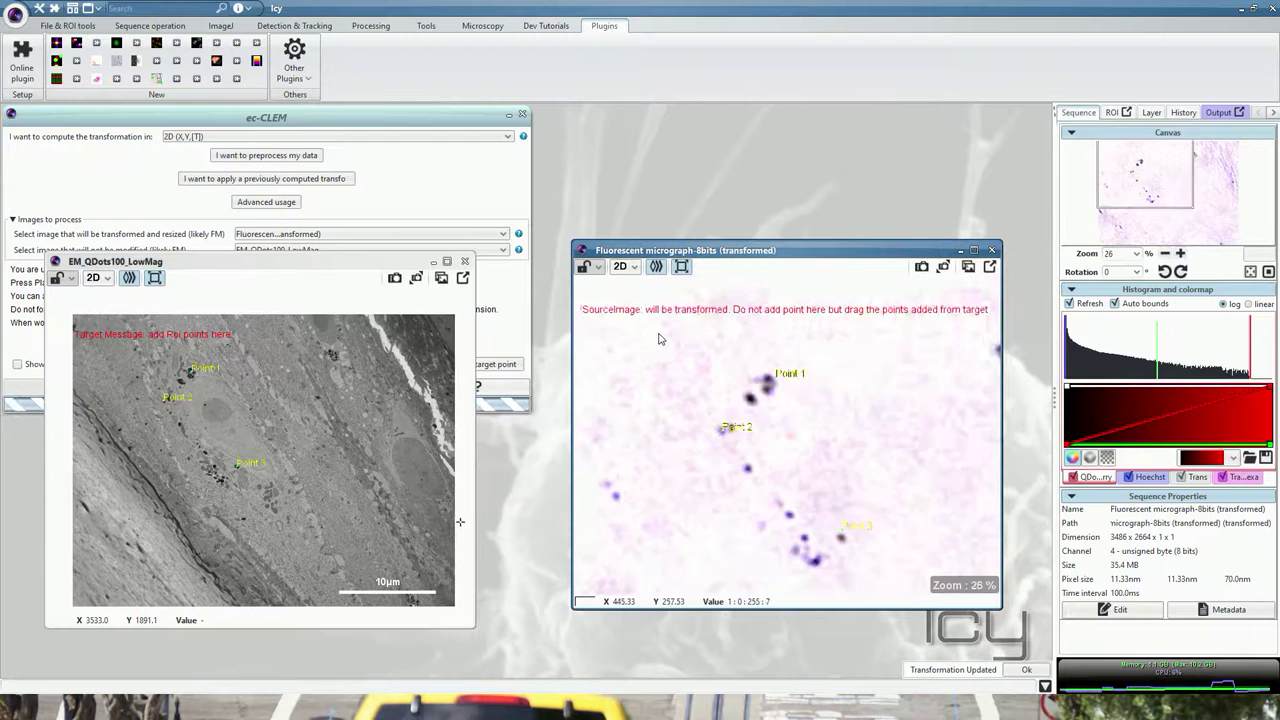
pyautogui.scroll(-2, 659, 339)
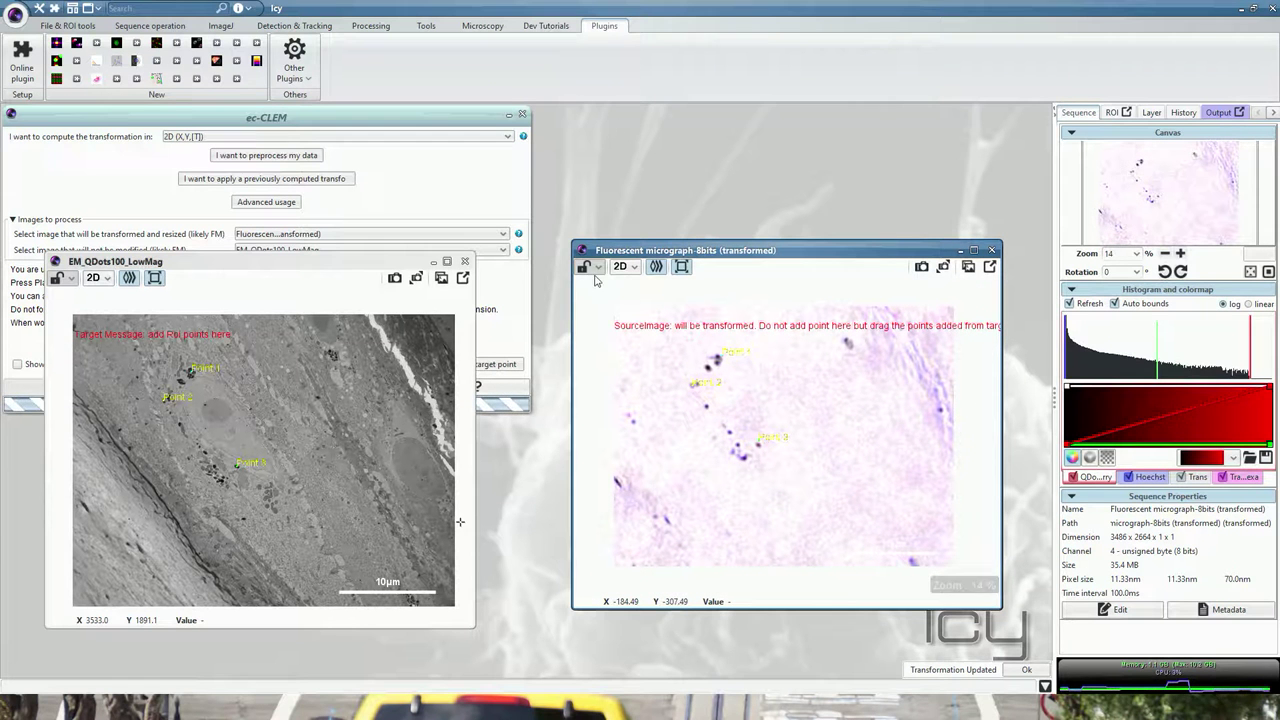
pyautogui.click(590, 266)
pyautogui.click(588, 298)
pyautogui.click(57, 278)
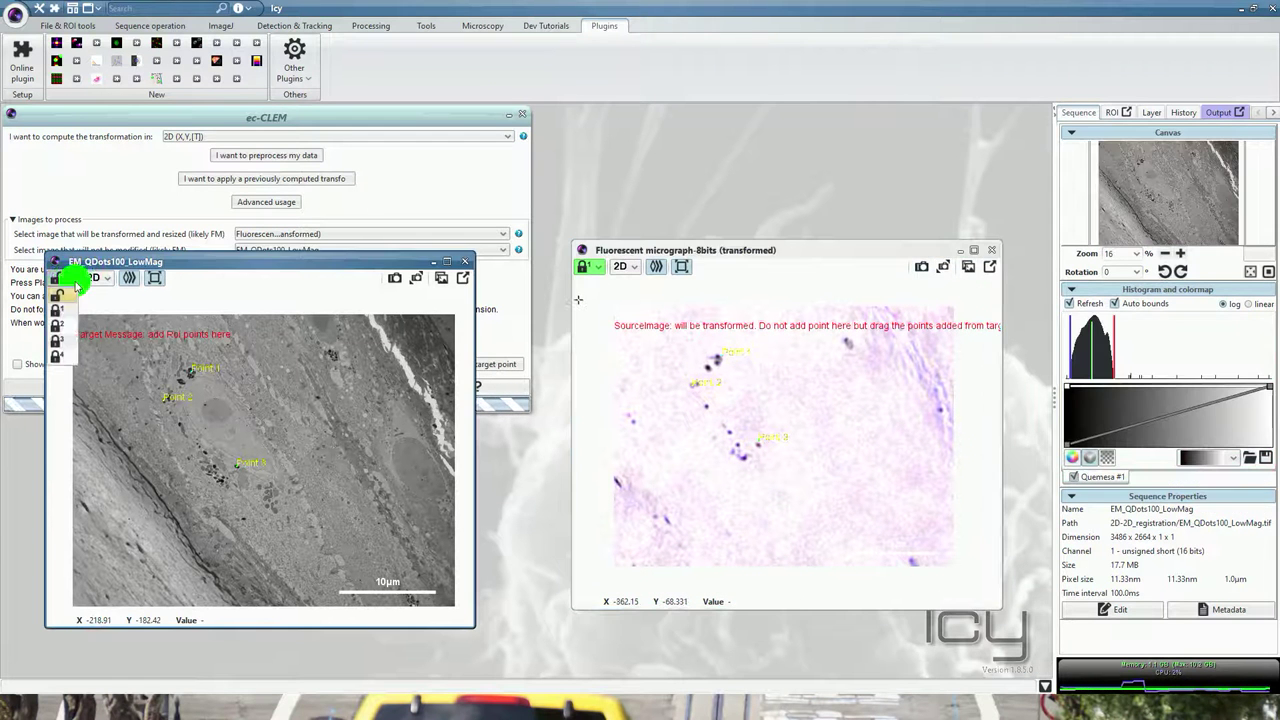
pyautogui.click(60, 311)
pyautogui.scroll(5, 345, 332)
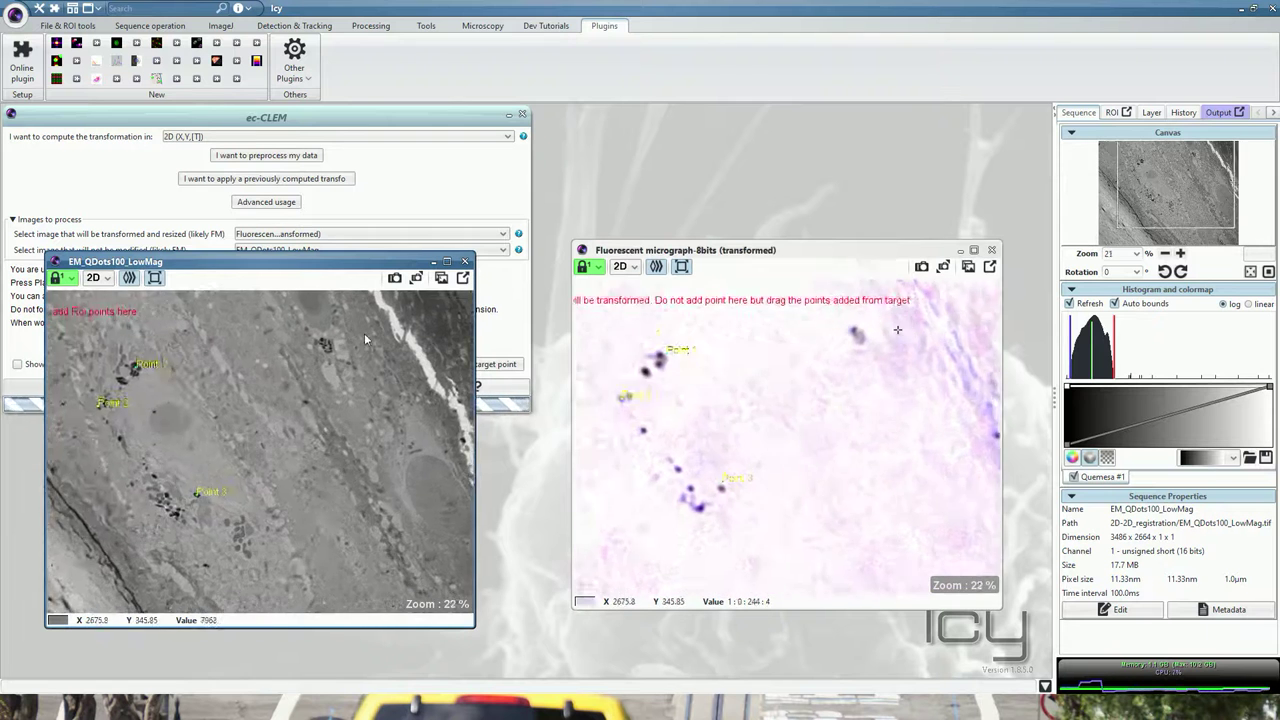
pyautogui.scroll(5, 334, 330)
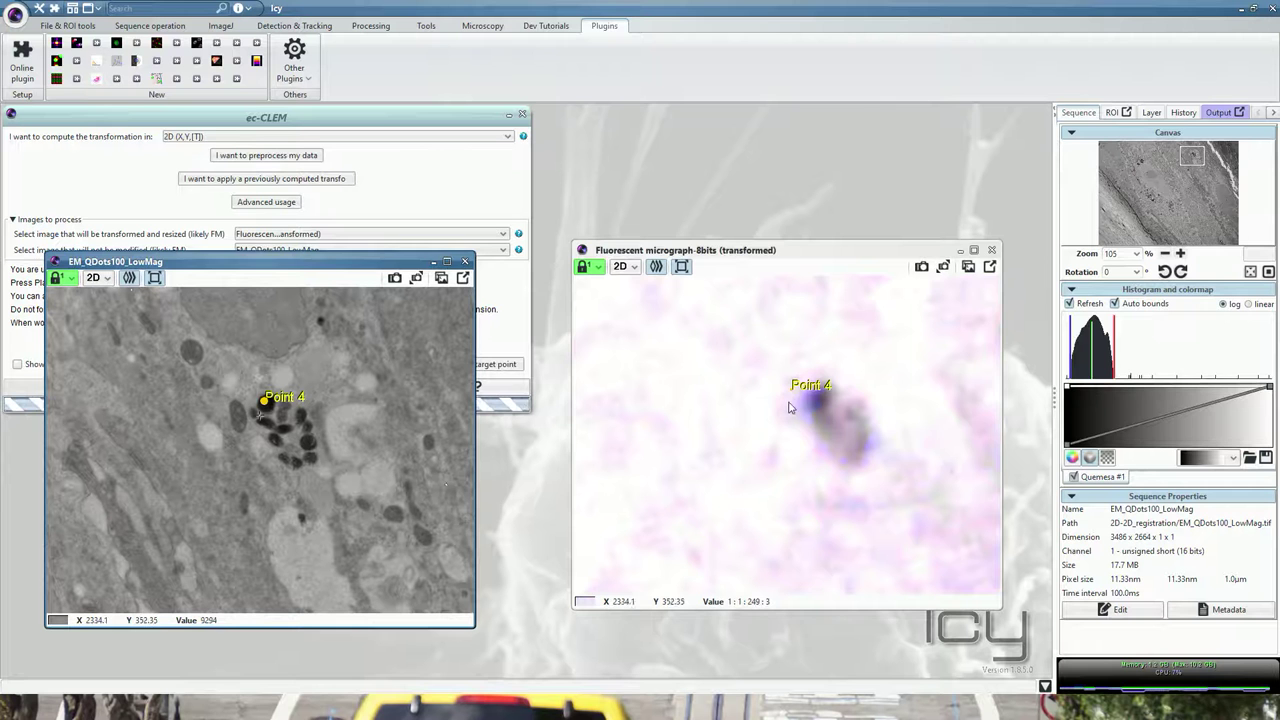
# - Add Point 5 on an EM particle, align it on its fluorescent spot, and hide the Trans channel
pyautogui.click(798, 397)
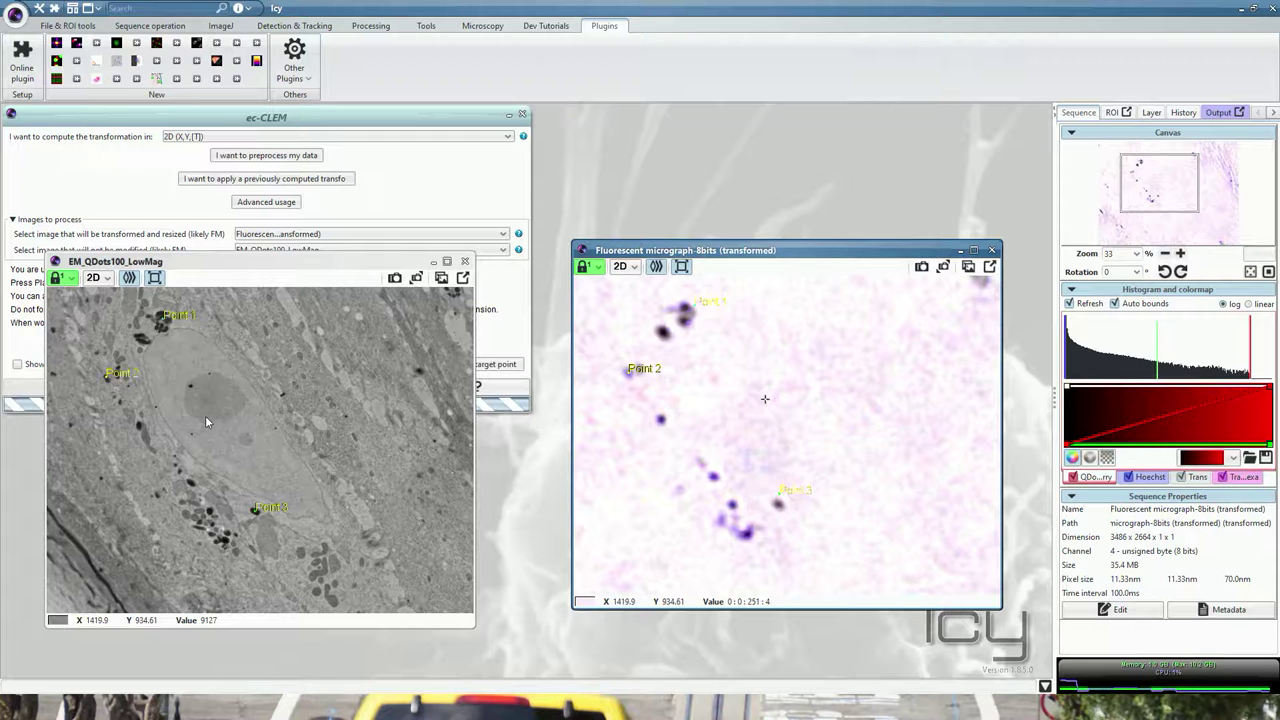
pyautogui.click(139, 426)
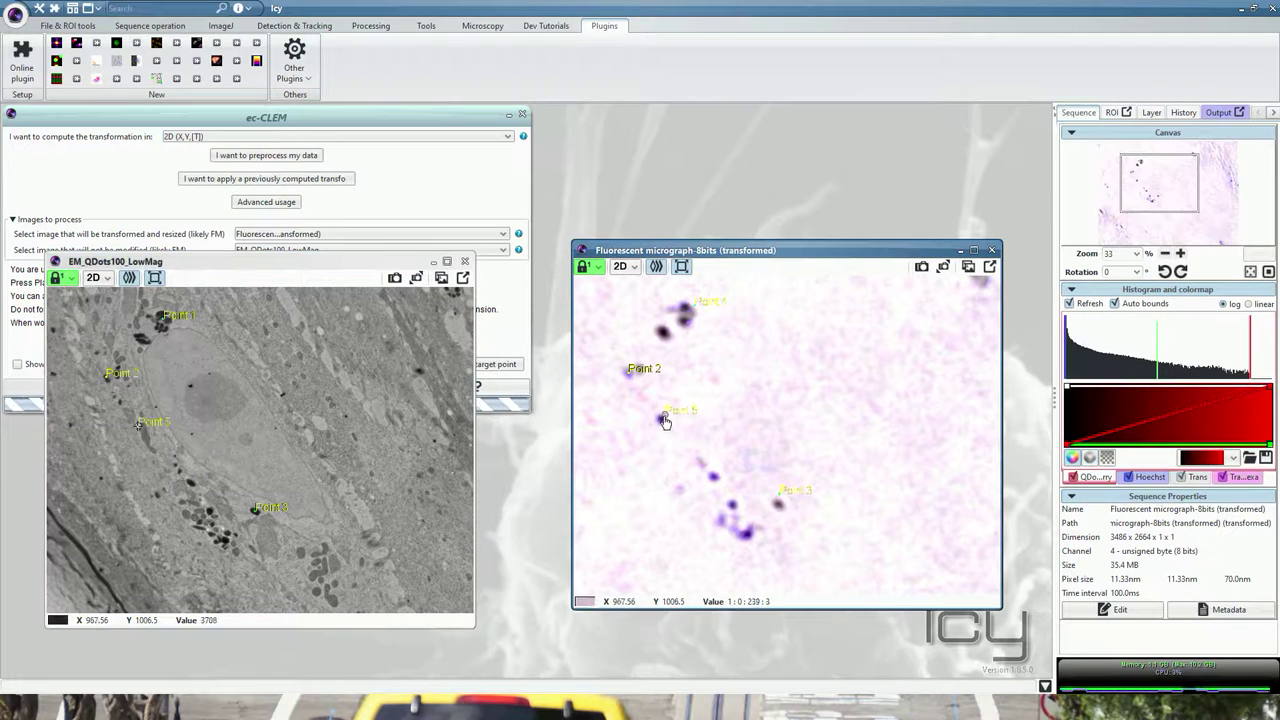
pyautogui.moveTo(668, 424); pyautogui.dragTo(661, 427)
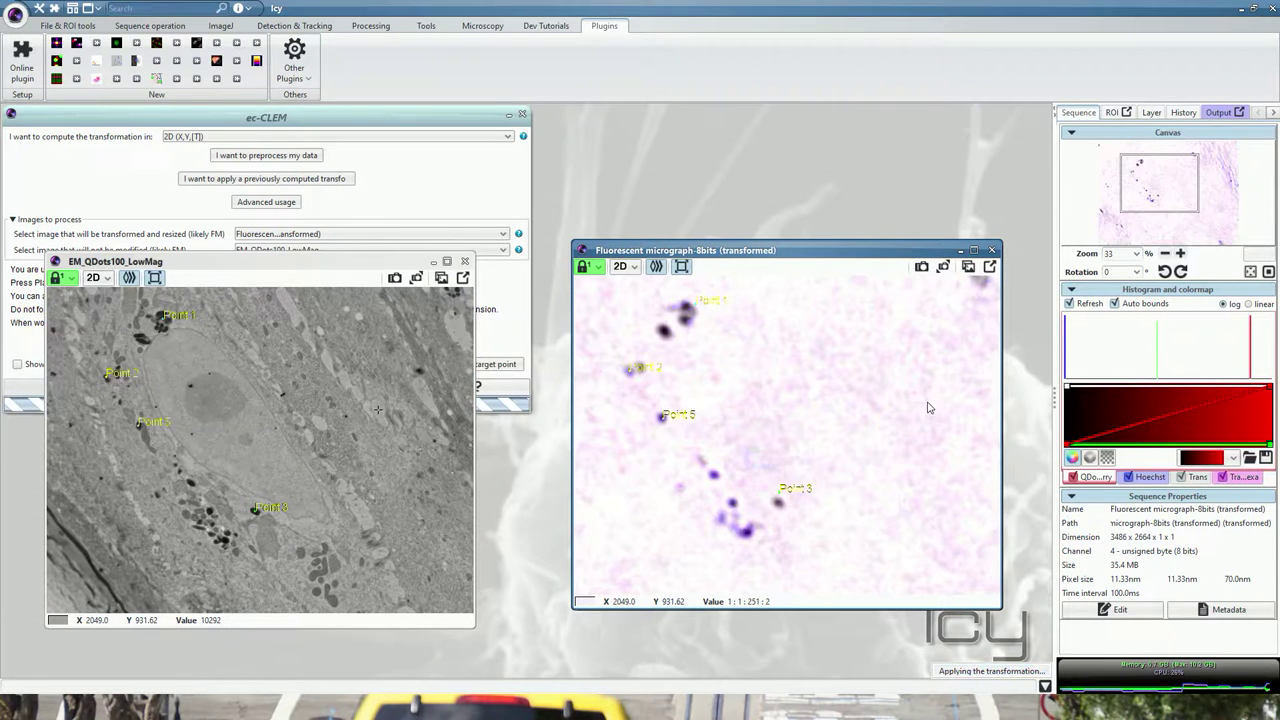
pyautogui.click(1181, 477)
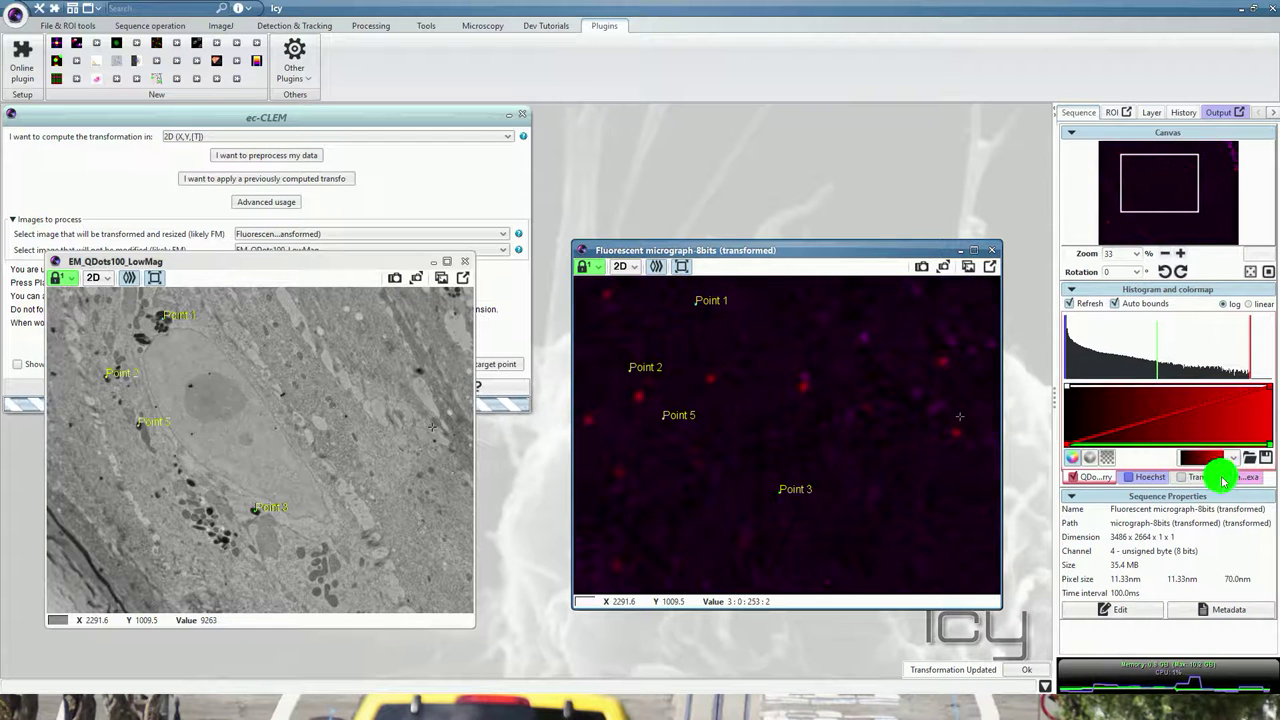
# - Hide Hoechst, brighten the red channel, then pair Point 6 between an EM dot and its red spot
pyautogui.click(1129, 477)
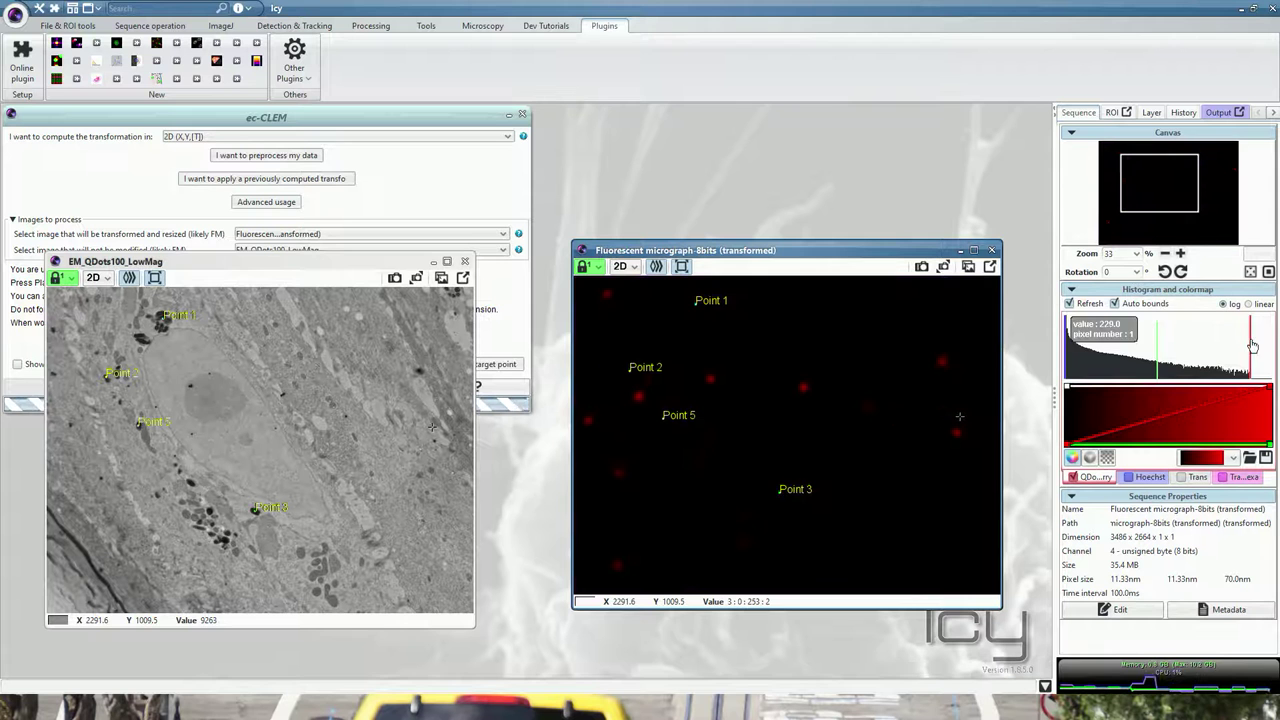
pyautogui.moveTo(1252, 345); pyautogui.dragTo(1150, 345)
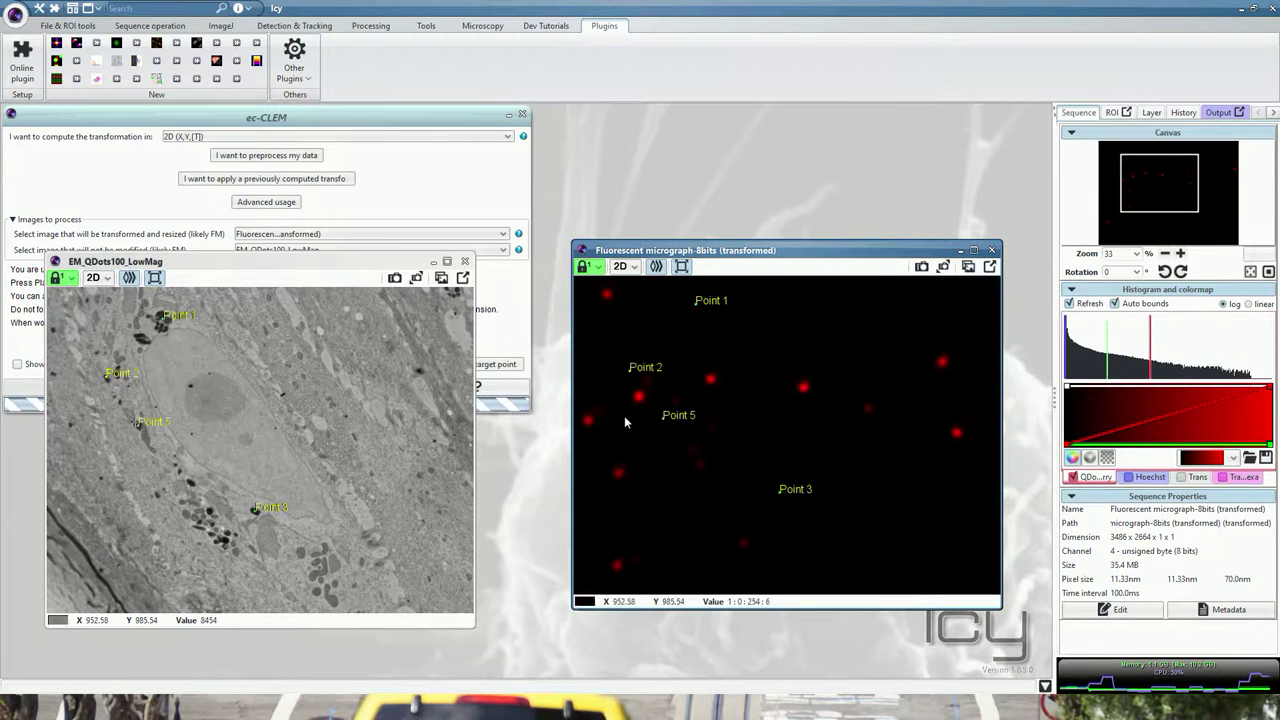
pyautogui.scroll(6, 214, 387)
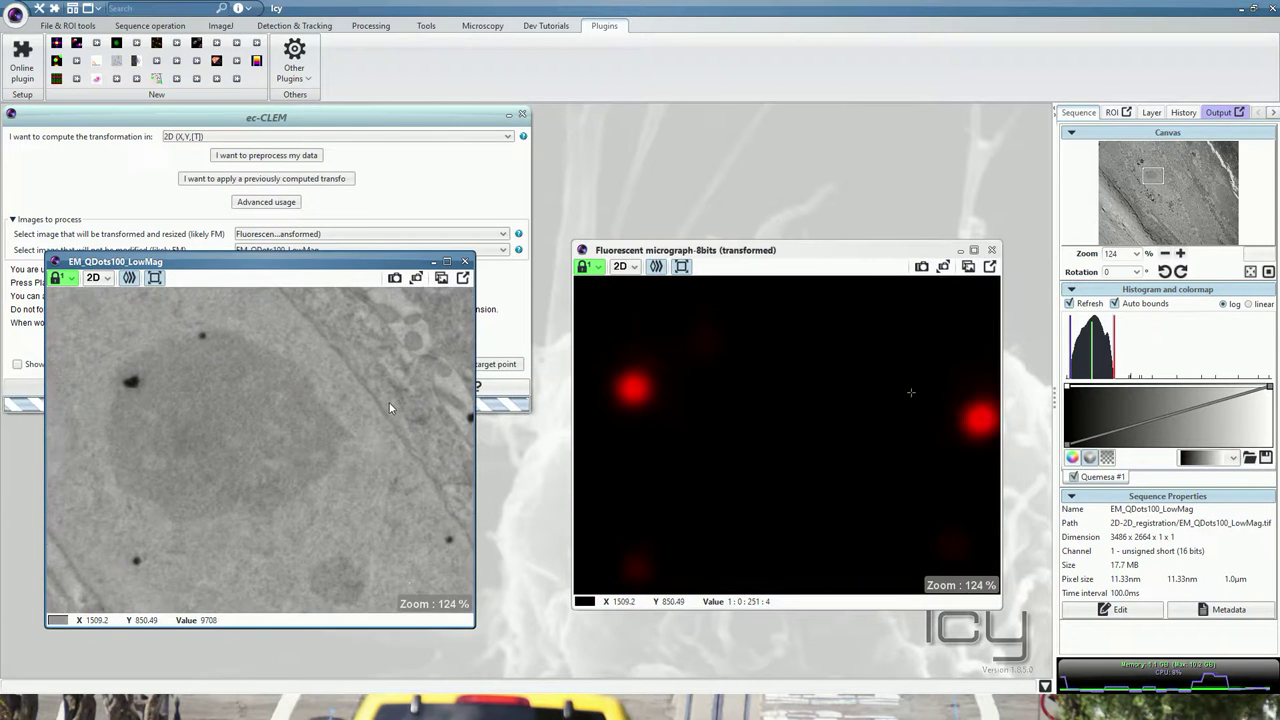
pyautogui.scroll(-3, 219, 368)
pyautogui.scroll(6, 242, 409)
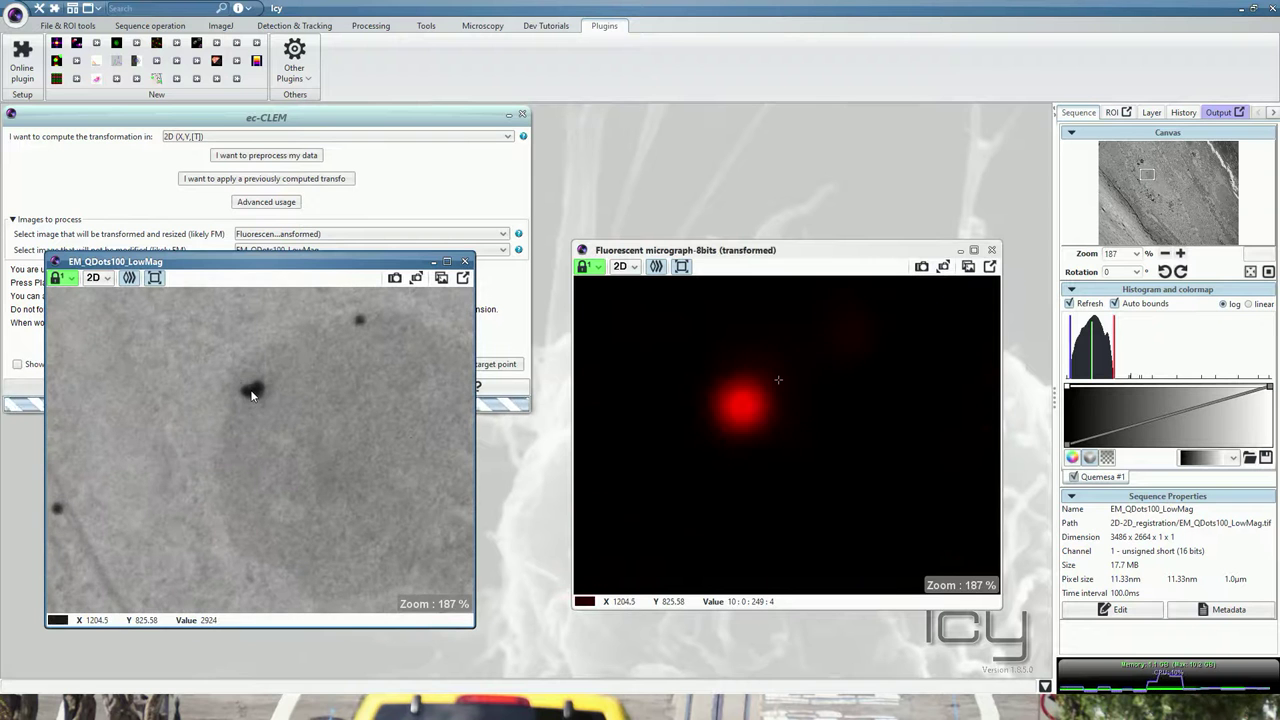
pyautogui.click(252, 391)
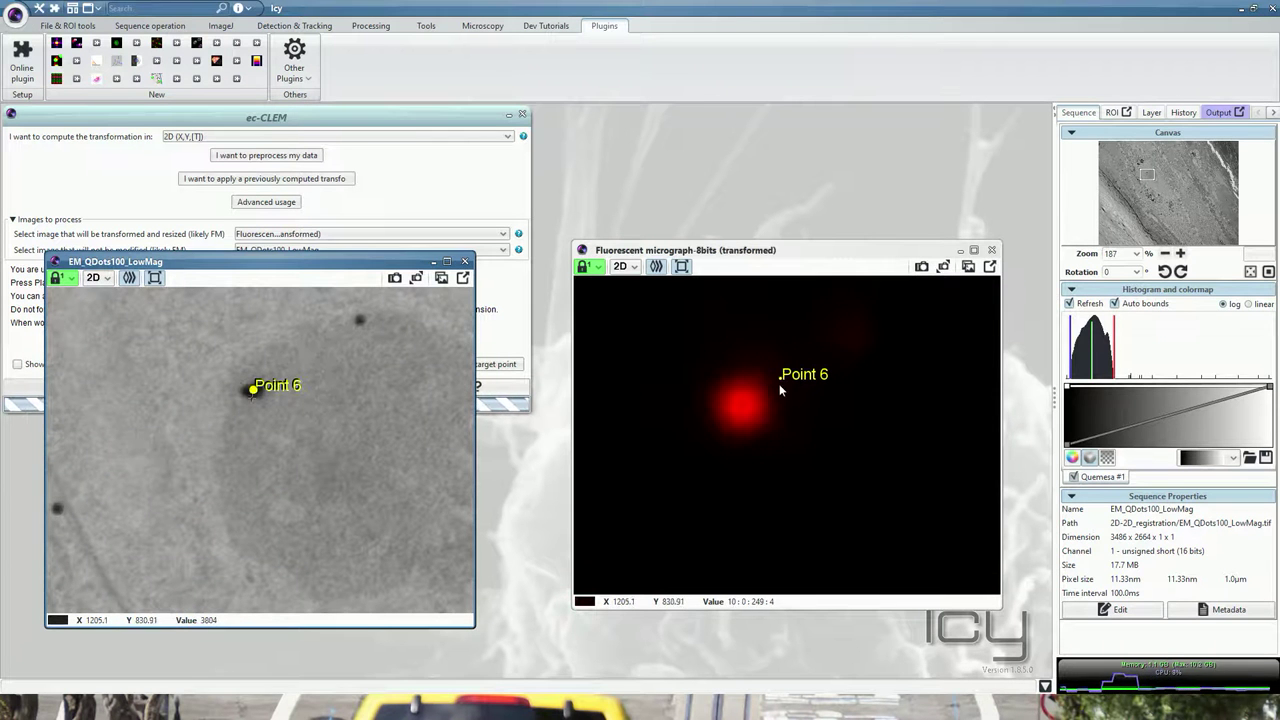
pyautogui.moveTo(780, 380); pyautogui.dragTo(743, 401)
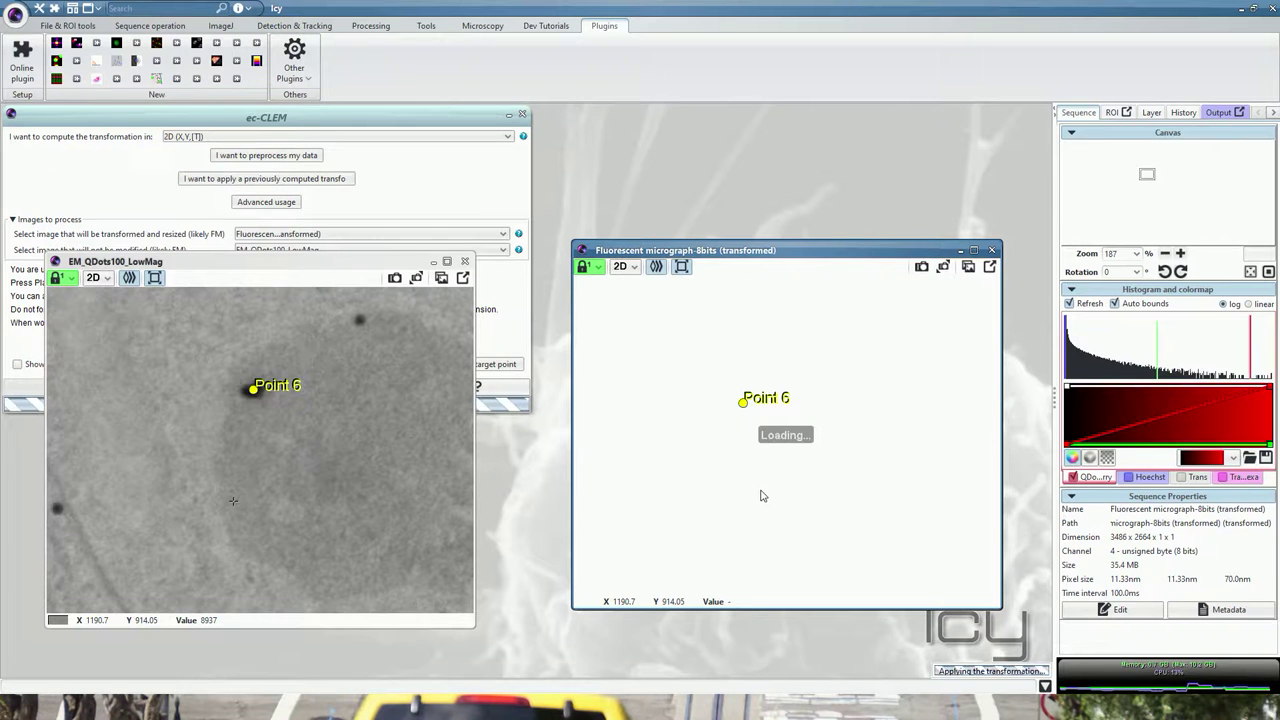
# - Zoom the synced viewers out to show all six landmarks and bring the ec-CLEM panel forward
pyautogui.scroll(-5, 761, 487)
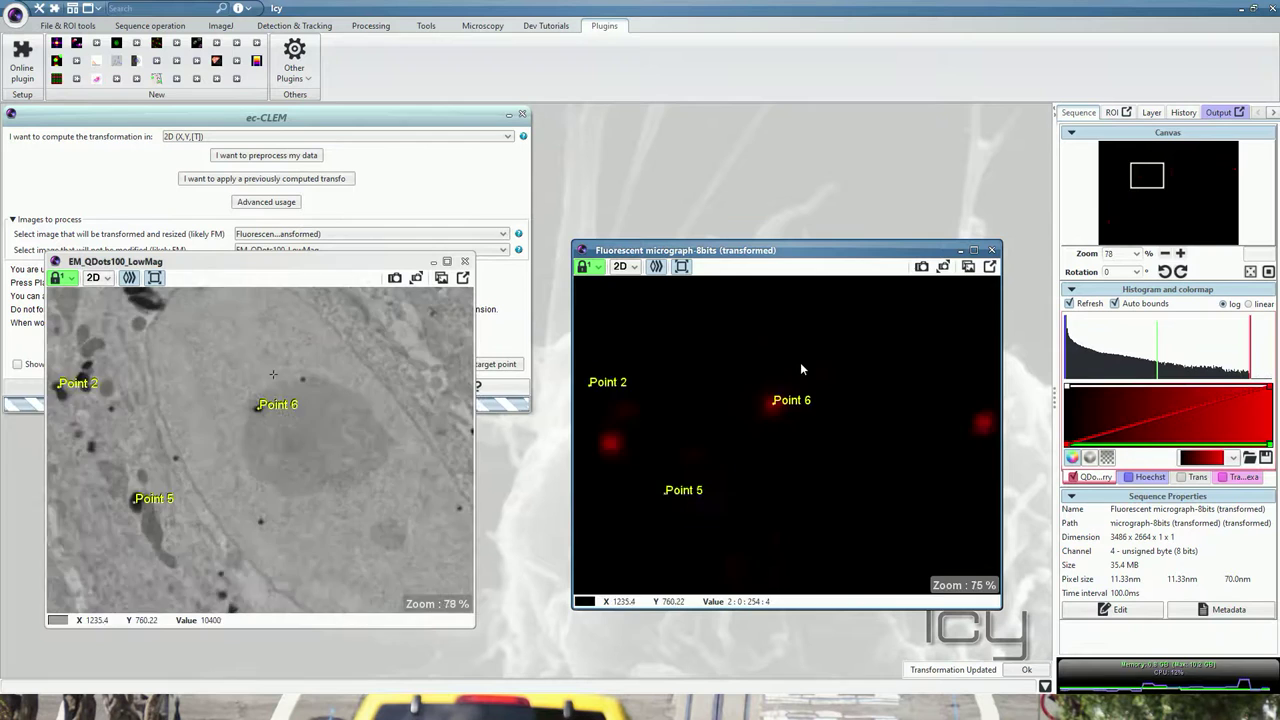
pyautogui.scroll(-8, 800, 369)
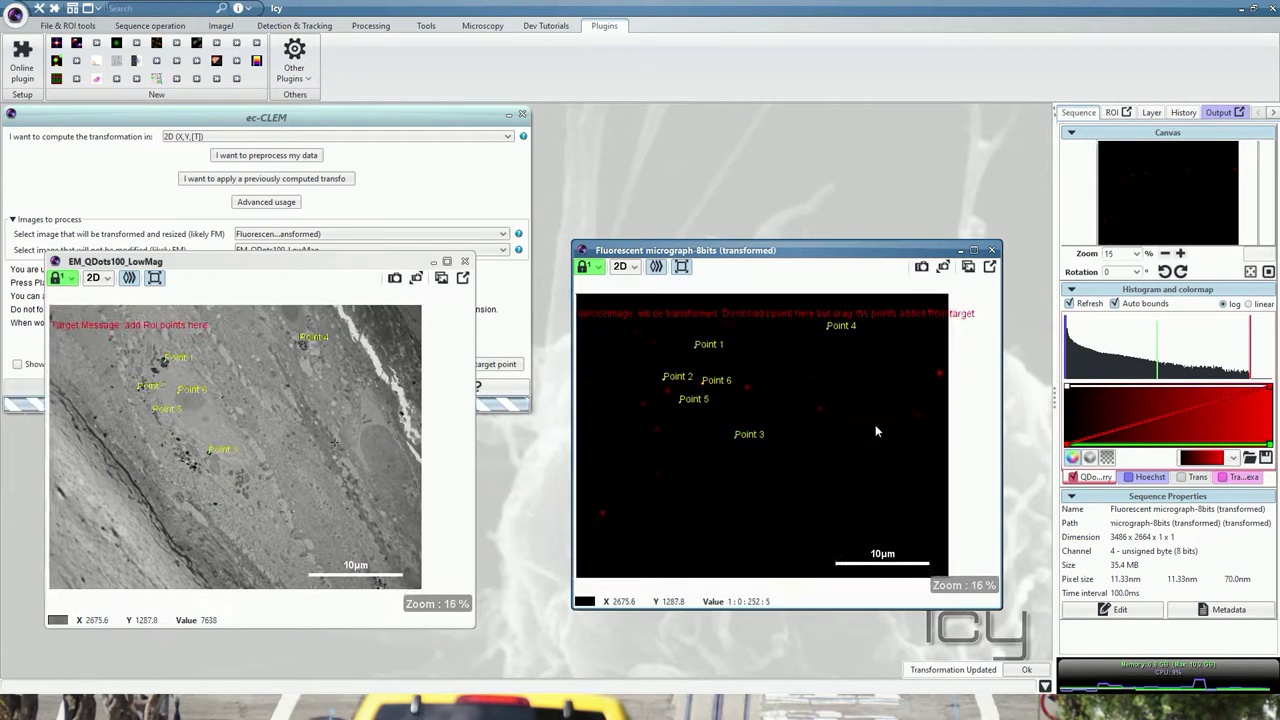
pyautogui.scroll(4, 876, 430)
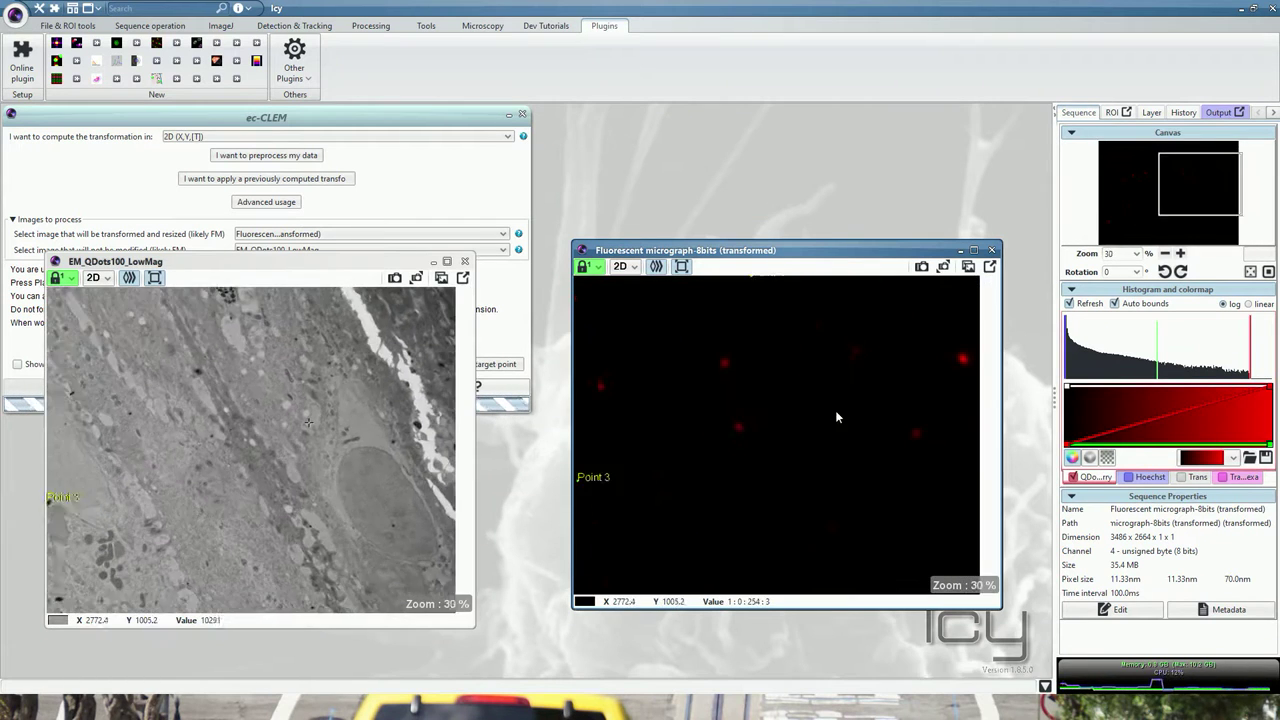
pyautogui.scroll(-2, 835, 410)
pyautogui.click(362, 118)
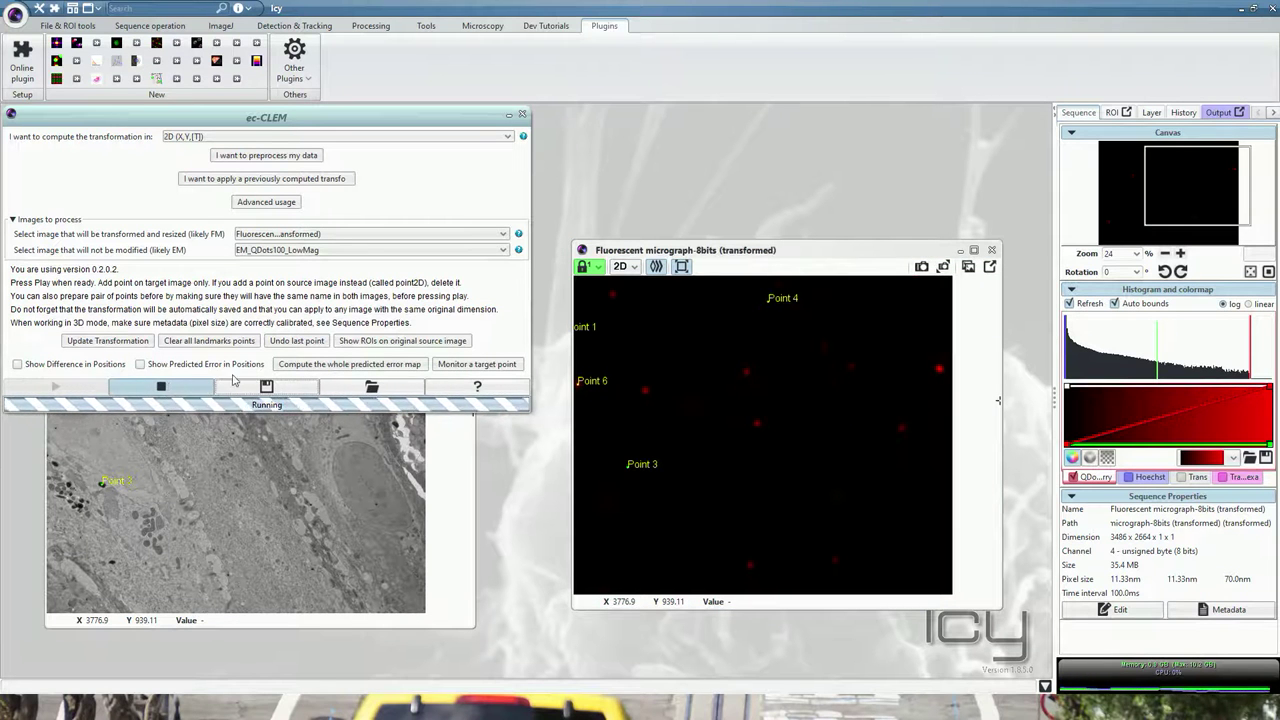
pyautogui.scroll(-4, 785, 401)
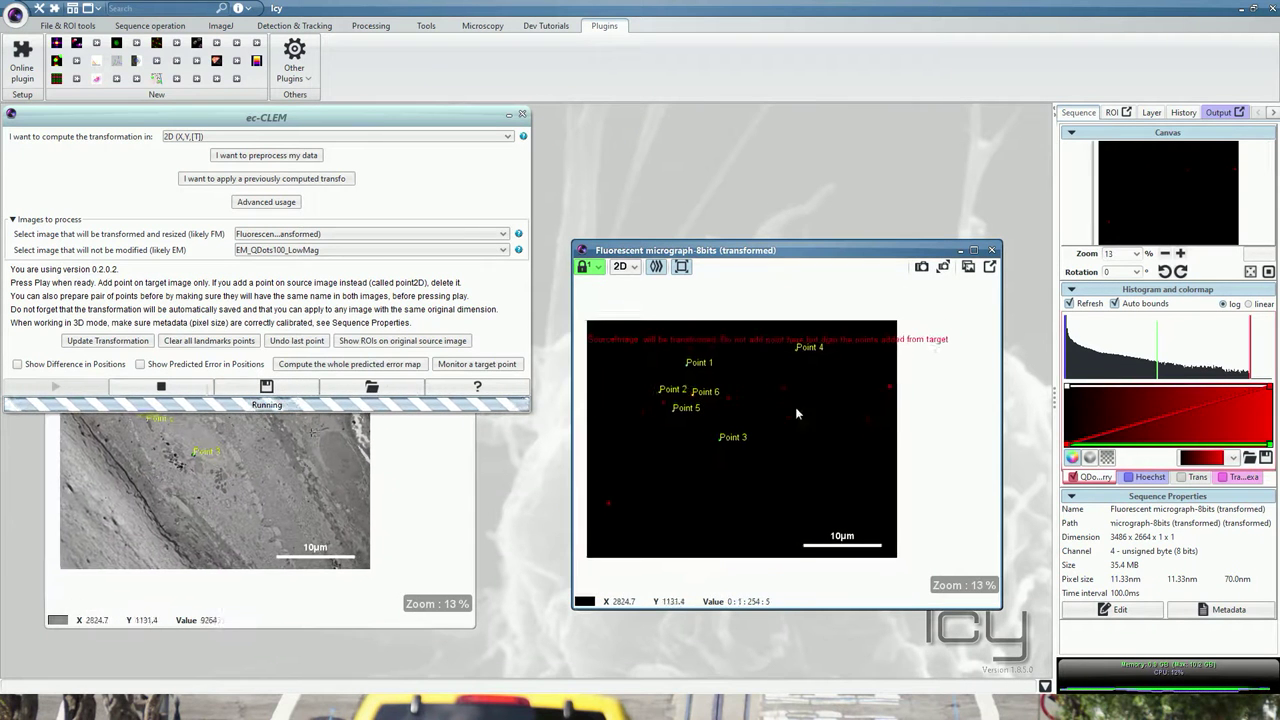
pyautogui.scroll(2, 797, 413)
# - Display the position differences between landmark pairs and zoom in to inspect Points 3 and 4
pyautogui.click(69, 368)
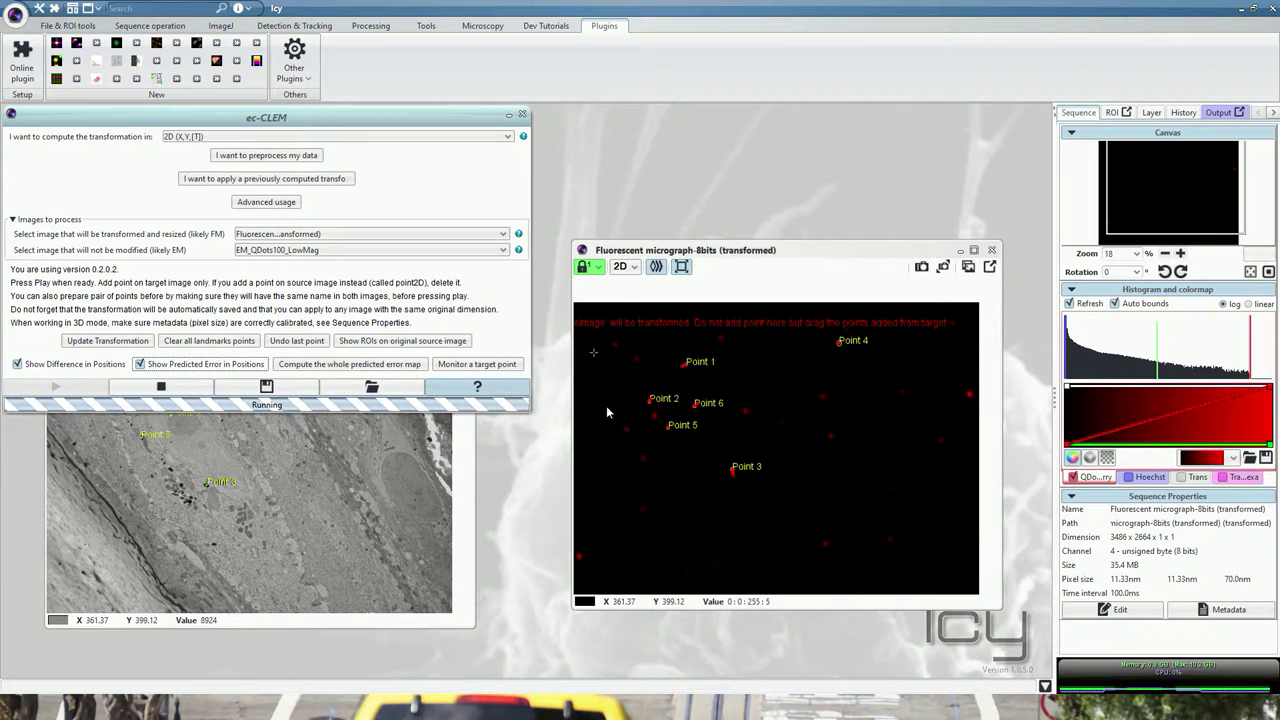
pyautogui.scroll(12, 745, 476)
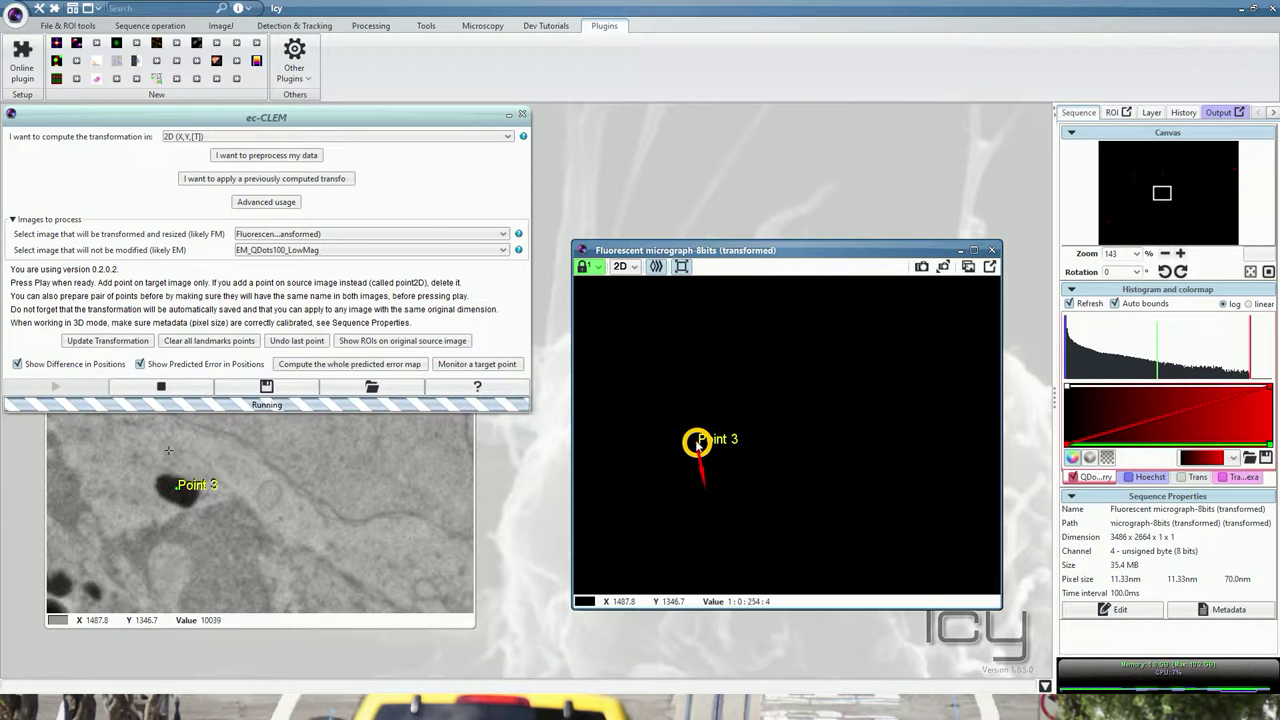
pyautogui.scroll(-10, 777, 505)
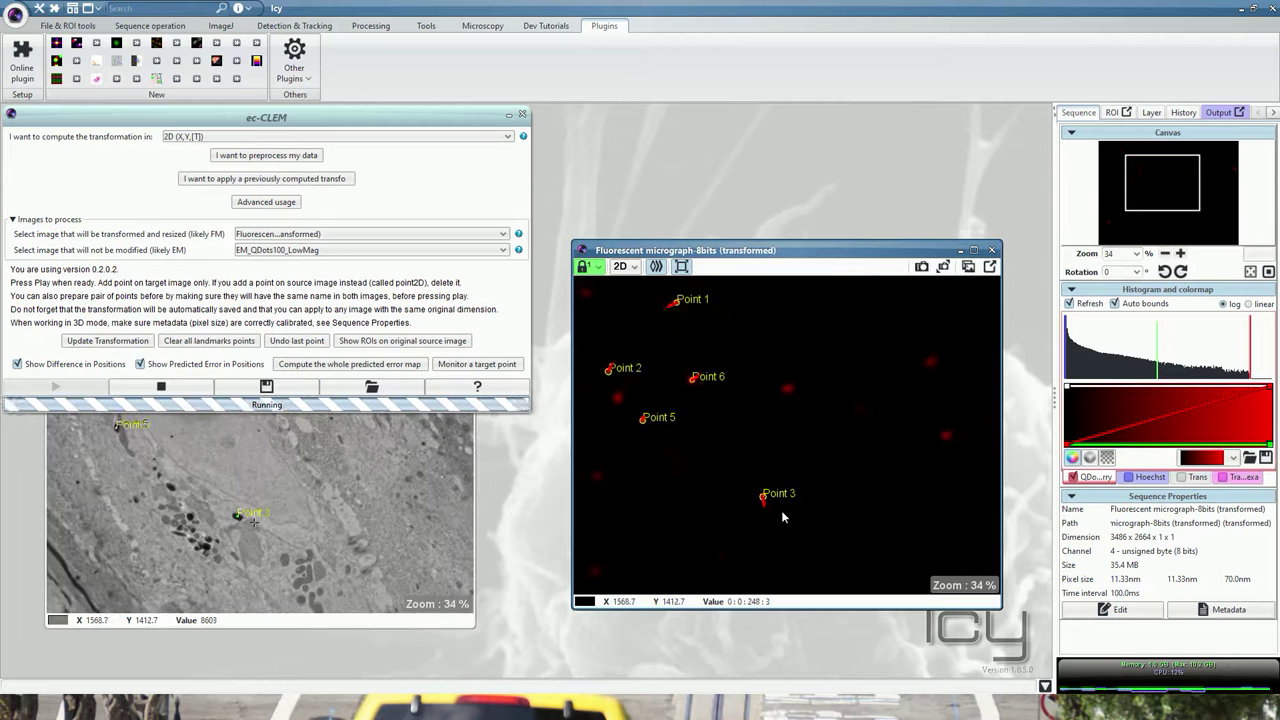
pyautogui.scroll(-3, 782, 512)
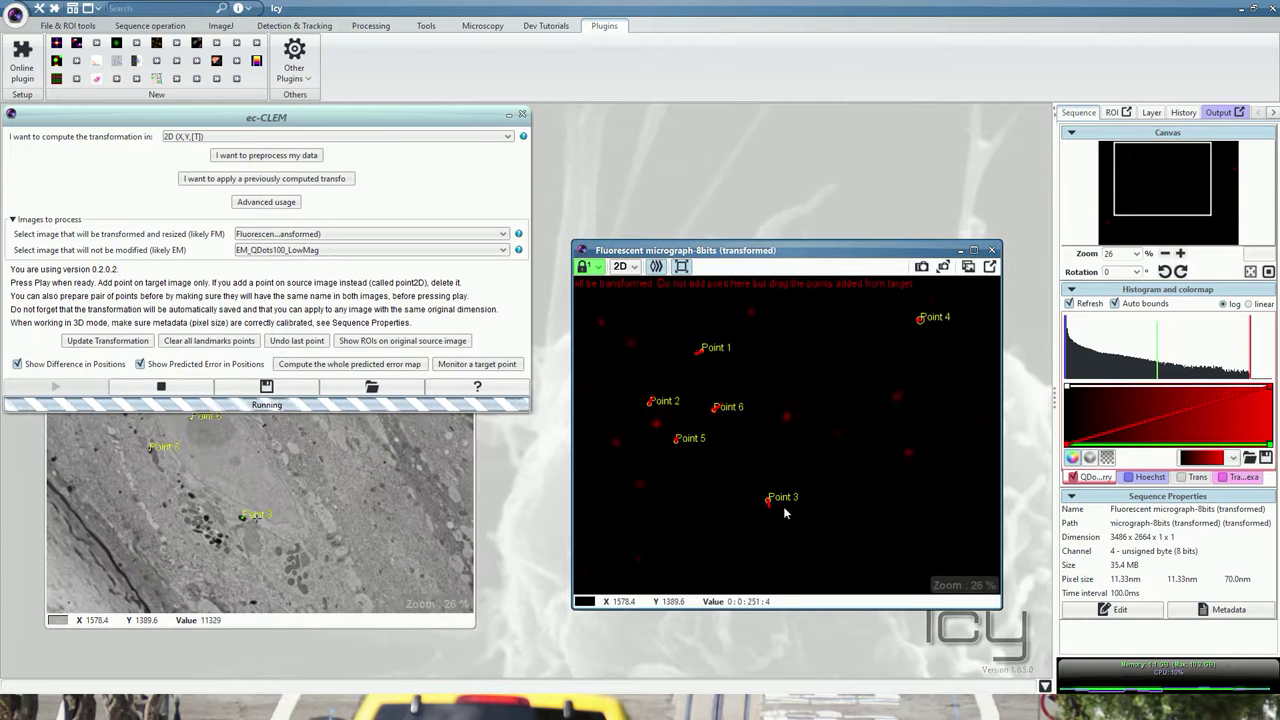
pyautogui.scroll(-1, 770, 500)
pyautogui.click(901, 335)
pyautogui.scroll(12, 905, 332)
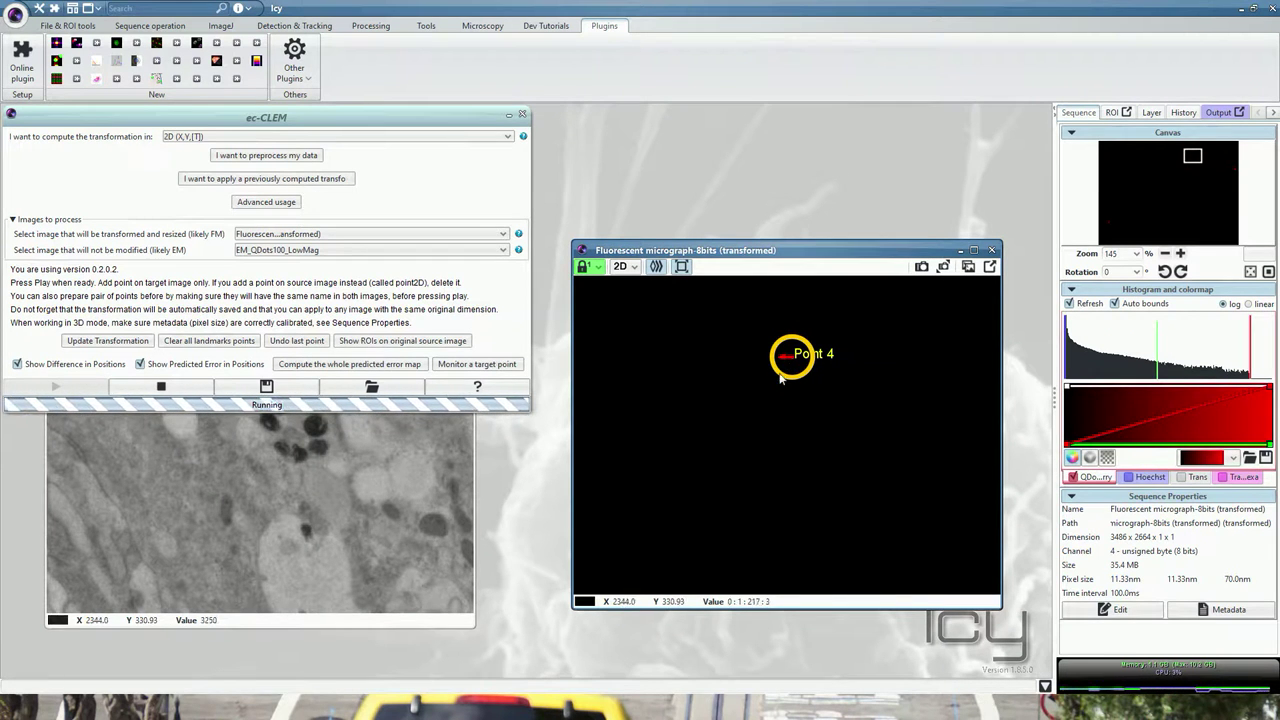
pyautogui.scroll(-12, 792, 400)
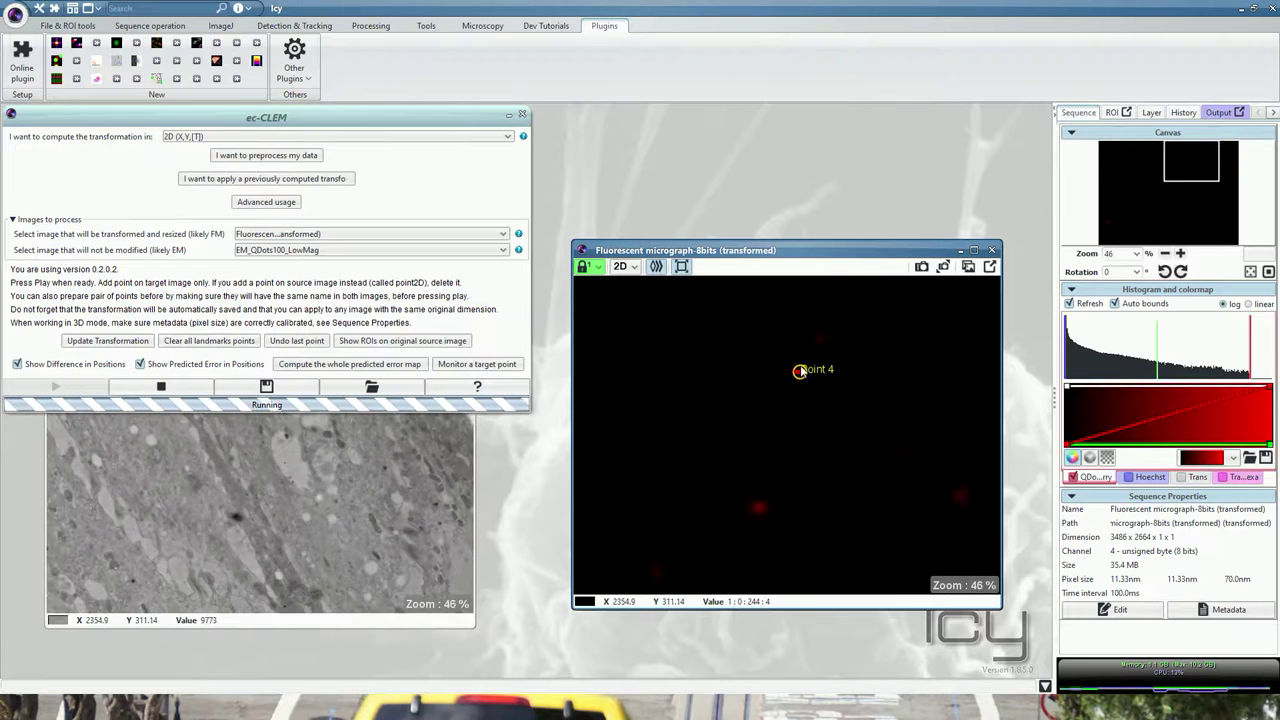
pyautogui.scroll(-3, 805, 366)
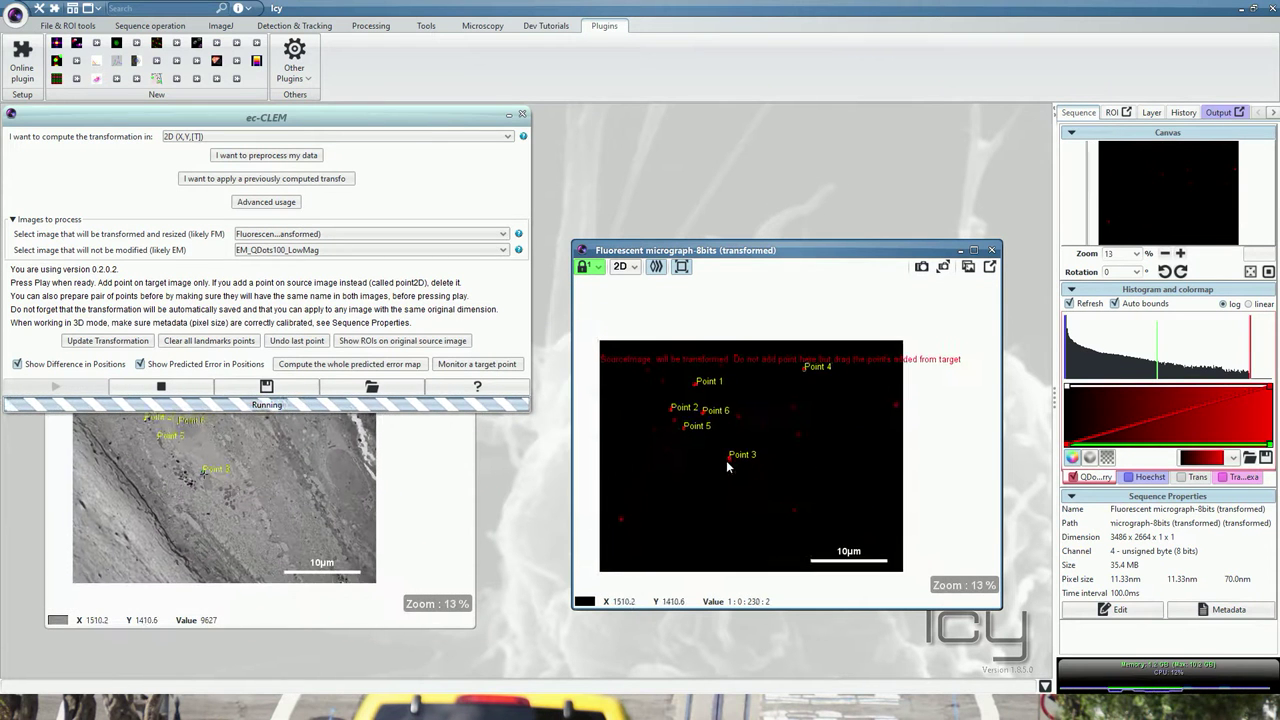
pyautogui.scroll(1, 810, 513)
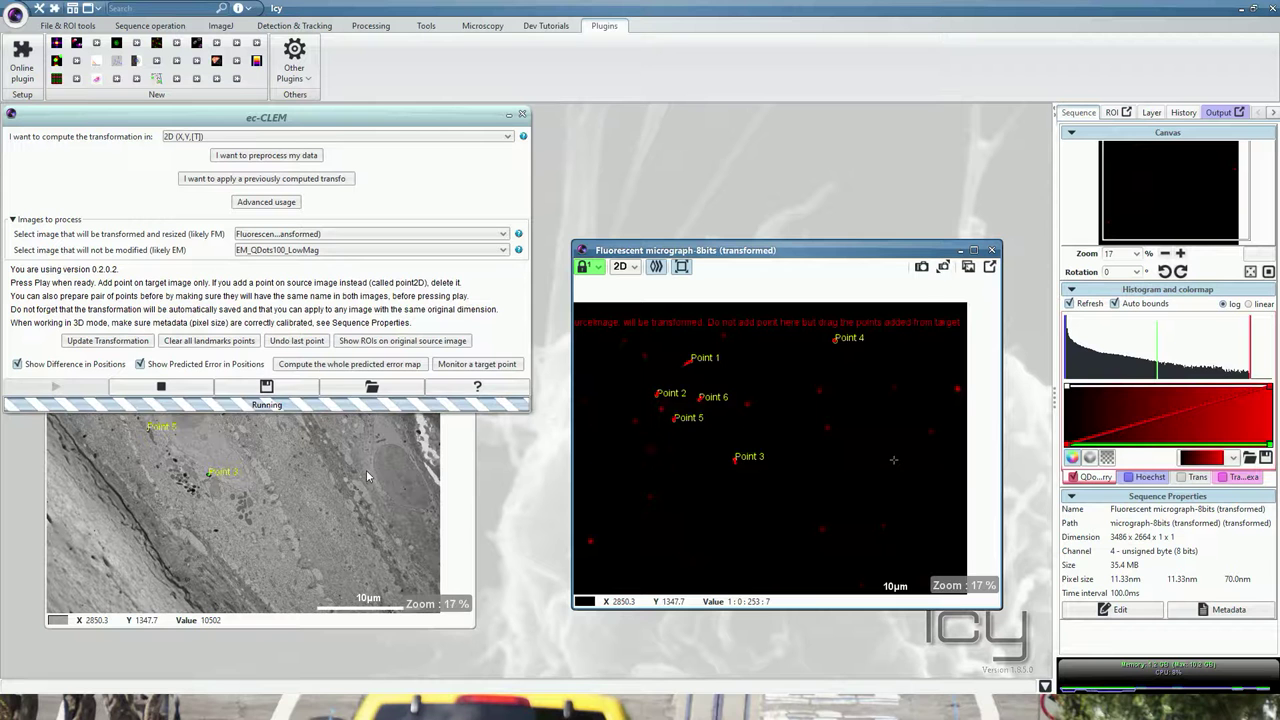
# - Stop landmark placement to generate the Overlayed image and dismiss the non-rigid registration warning
pyautogui.click(170, 392)
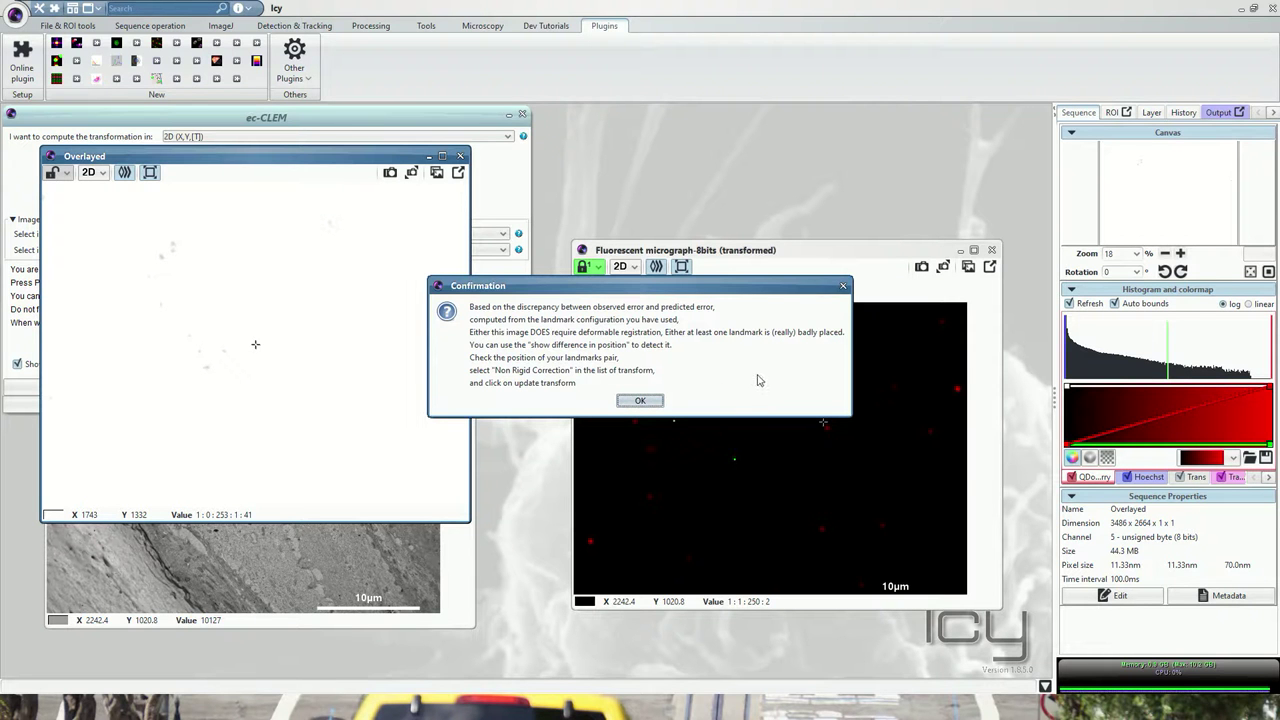
pyautogui.click(628, 401)
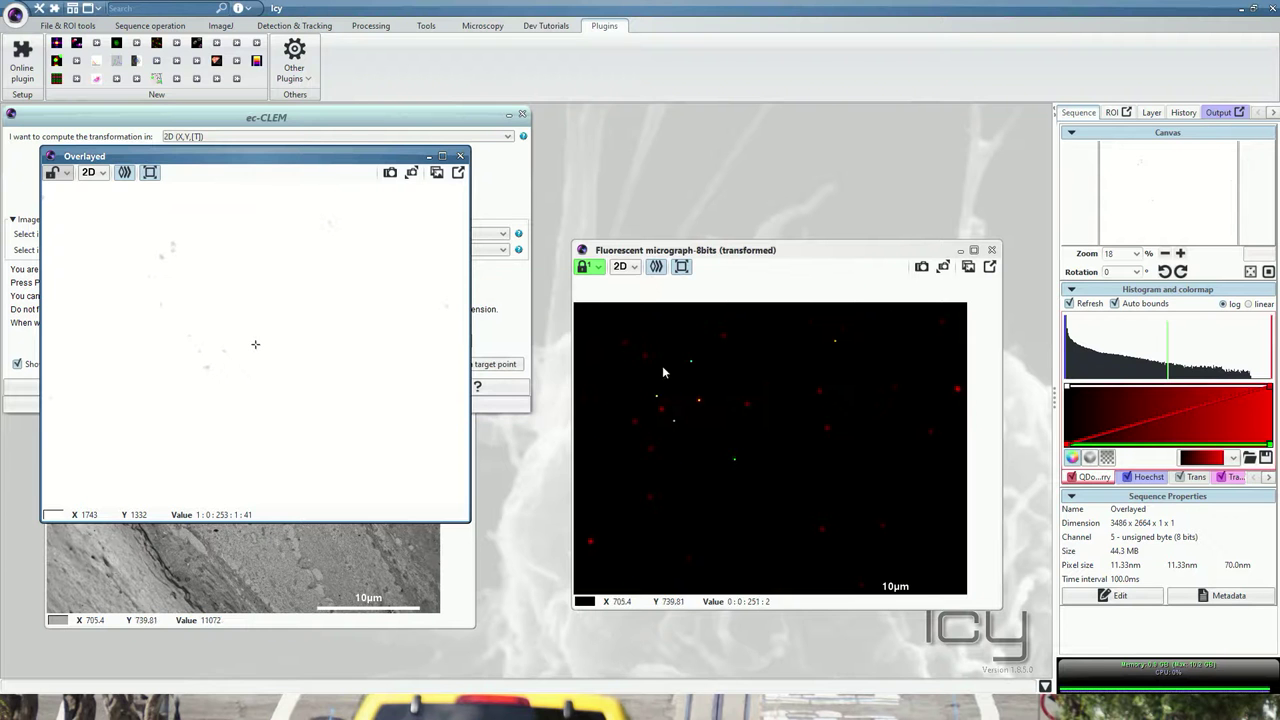
# - Move the Overlayed window right, hide its Trans channel, and brighten the Quemesa #1 EM channel
pyautogui.moveTo(335, 162); pyautogui.dragTo(584, 167)
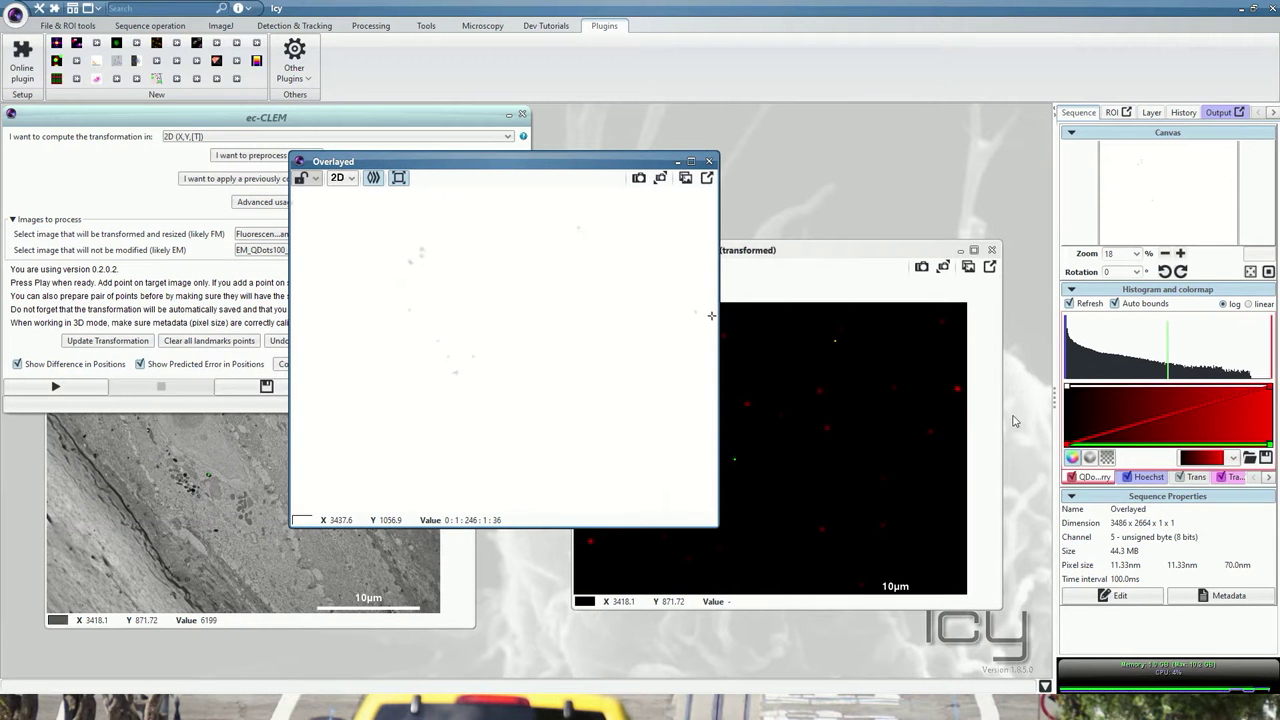
pyautogui.click(1184, 478)
pyautogui.click(1268, 477)
pyautogui.click(1268, 477)
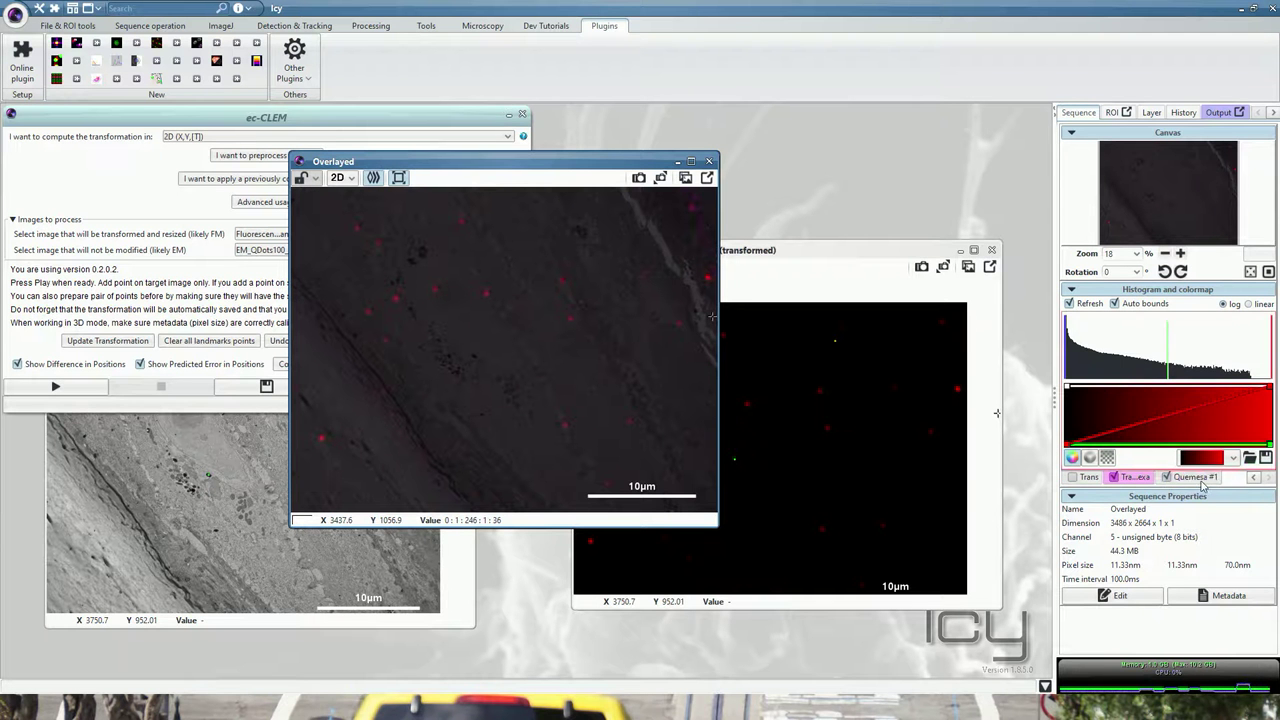
pyautogui.moveTo(1262, 345); pyautogui.dragTo(1071, 340)
pyautogui.scroll(8, 372, 283)
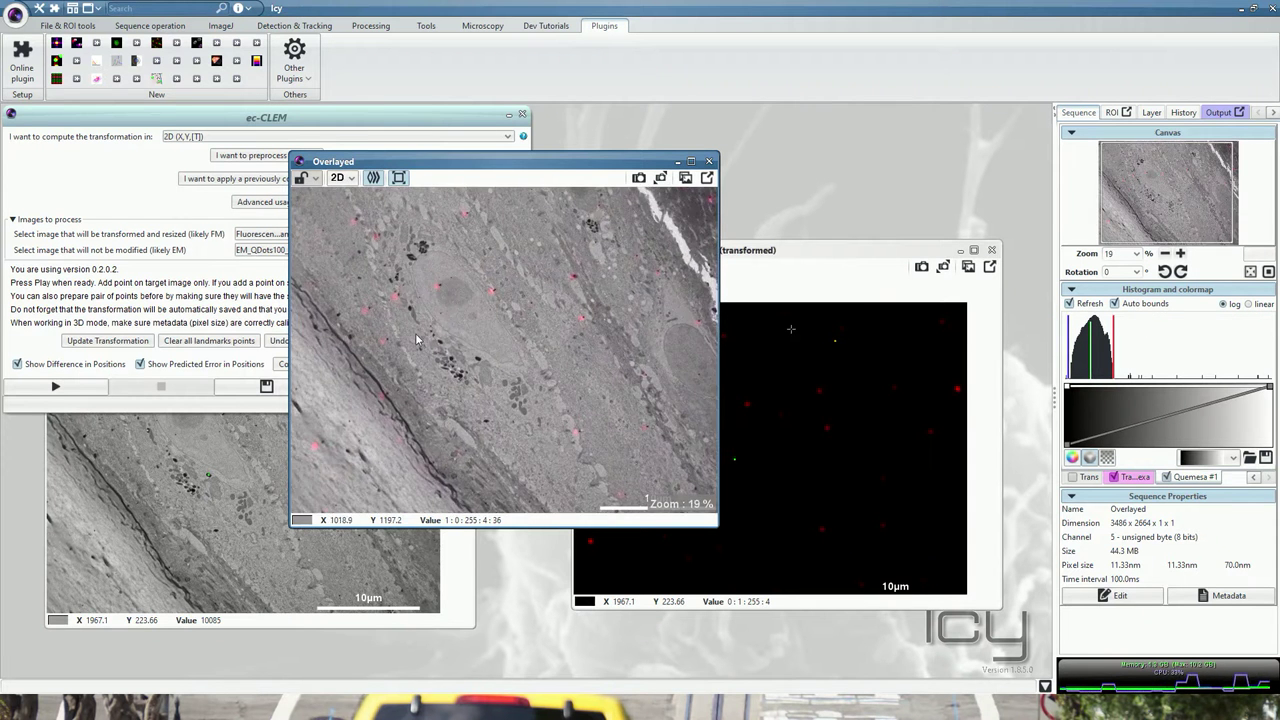
pyautogui.scroll(-5, 484, 295)
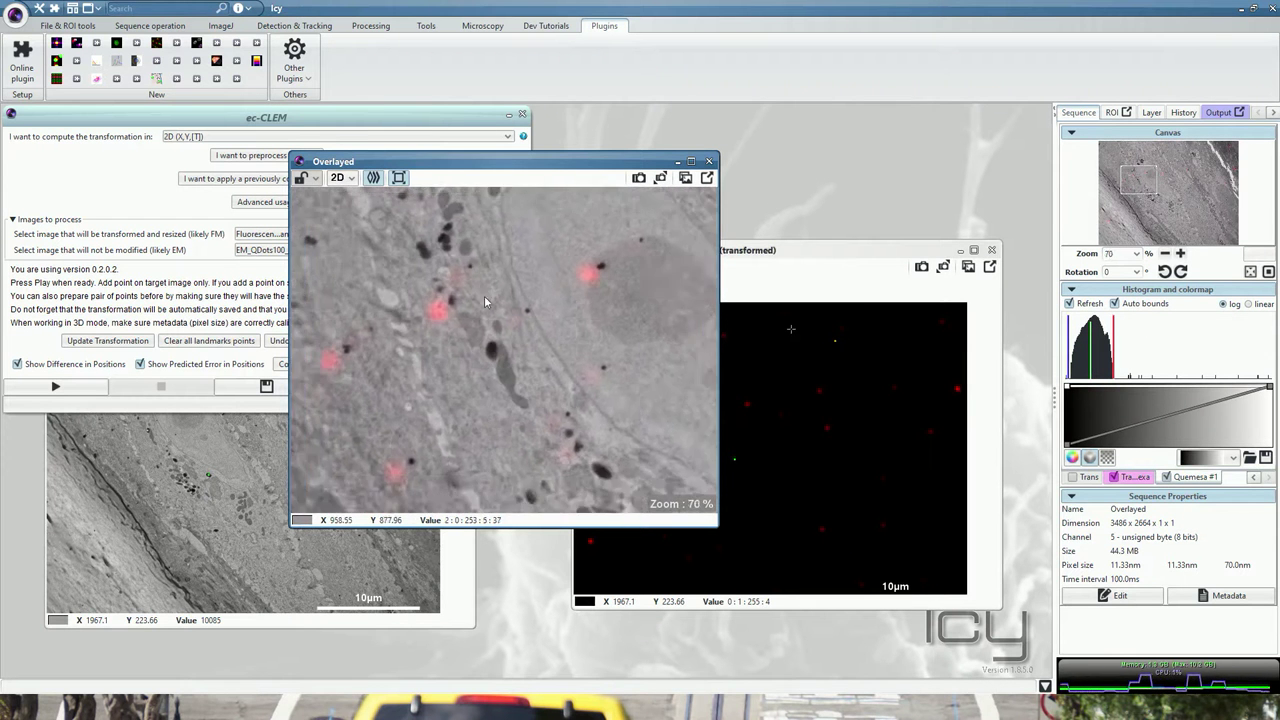
pyautogui.scroll(-3, 581, 264)
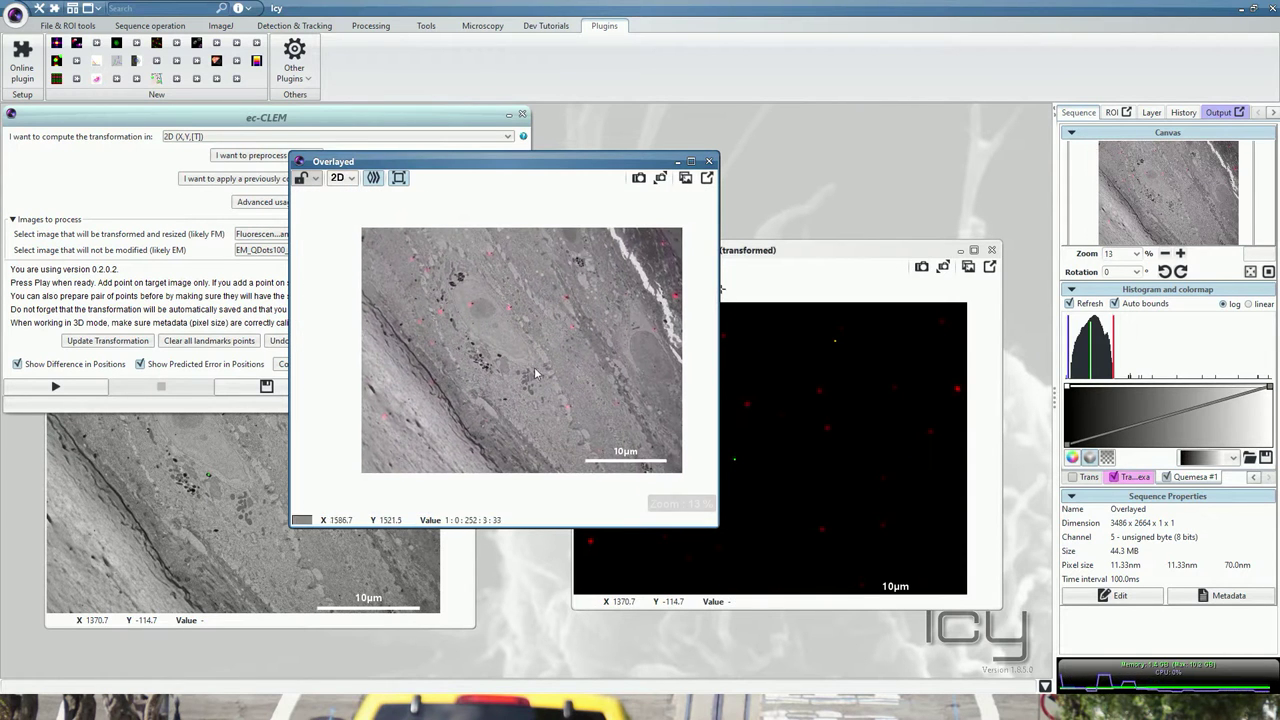
pyautogui.scroll(4, 576, 326)
pyautogui.scroll(2, 577, 324)
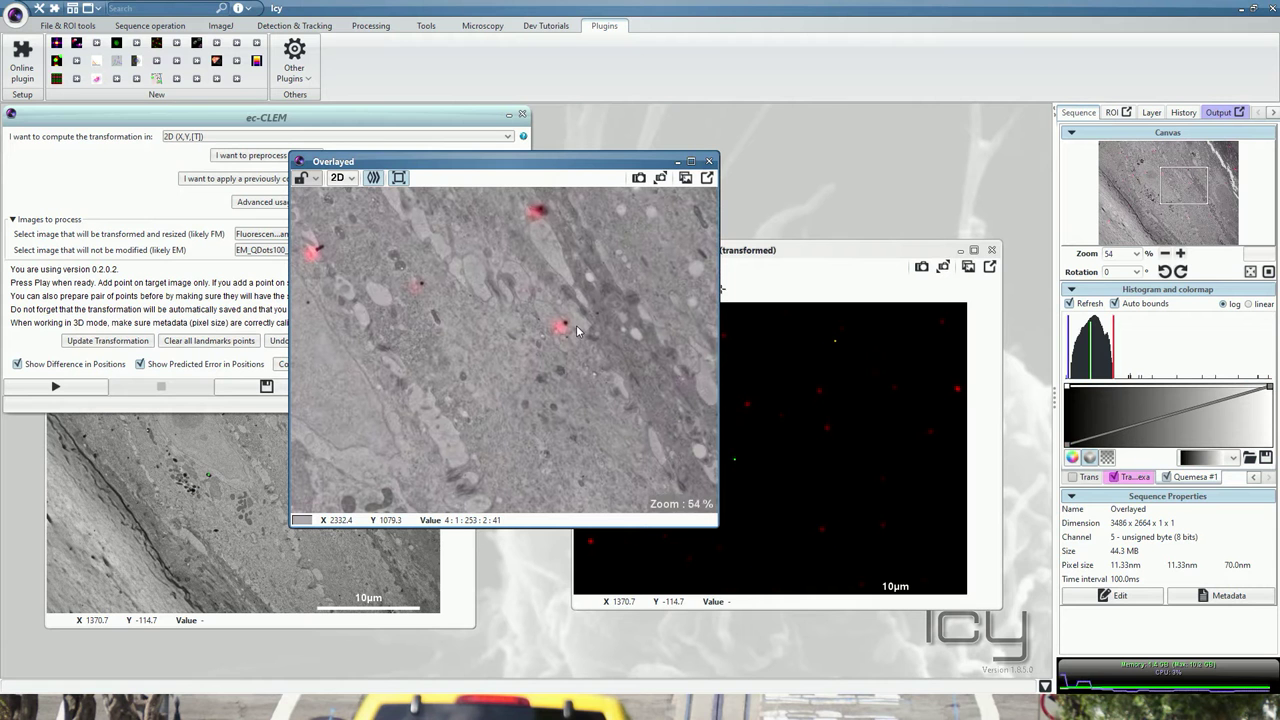